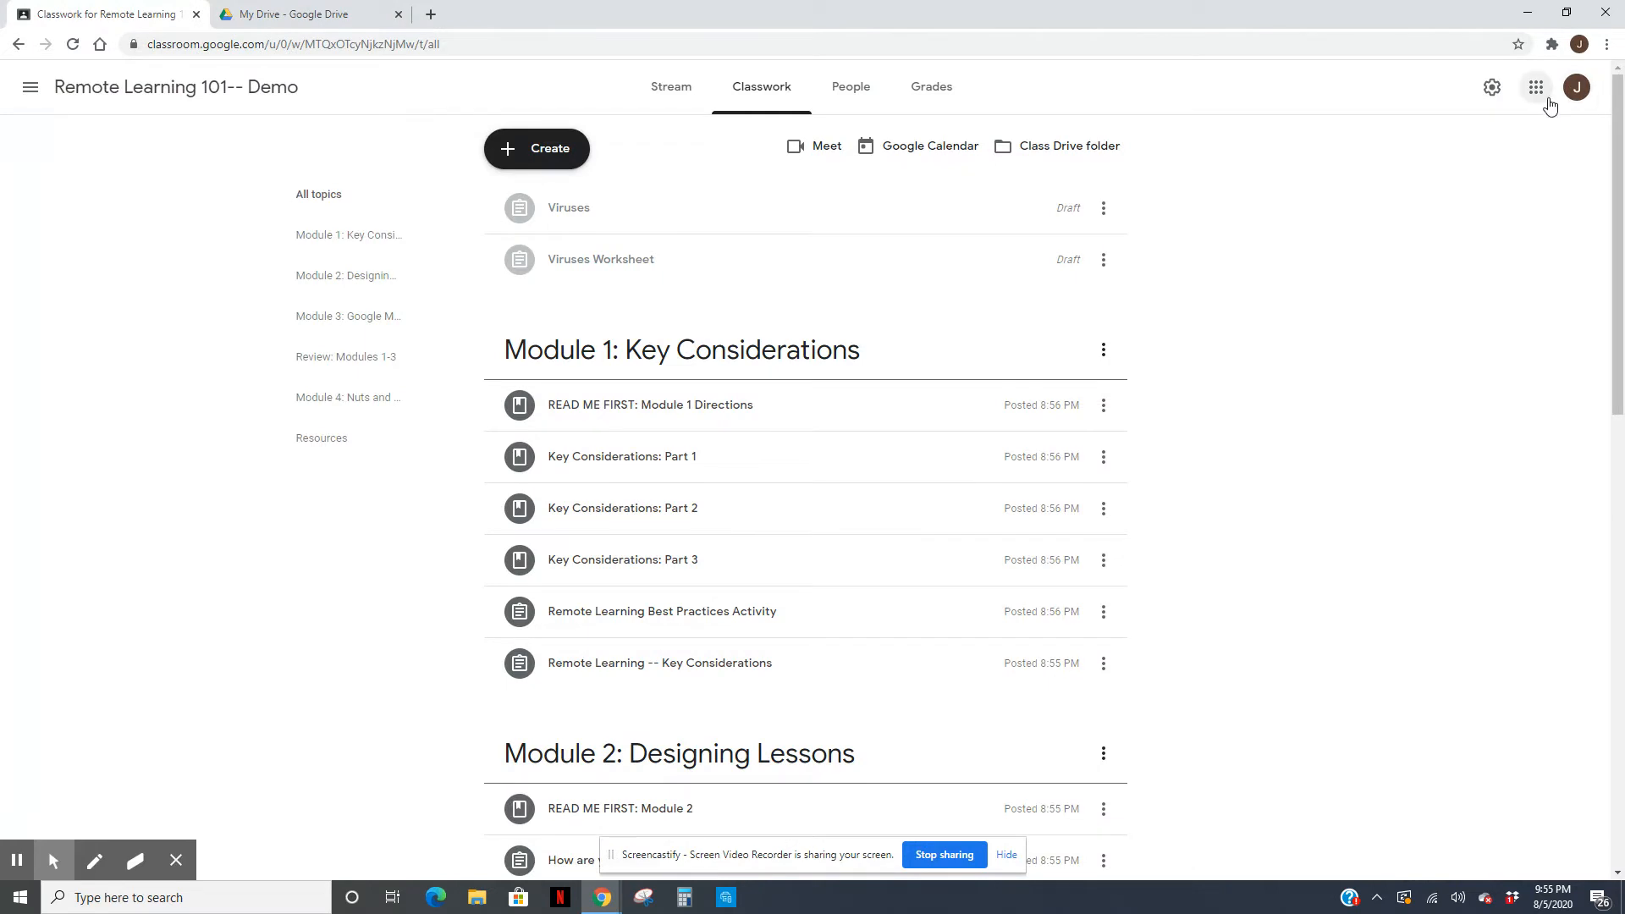
Switch from Classroom to Google Forms and create a new blank form
click(1536, 87)
scroll(1439, 497, down, 3)
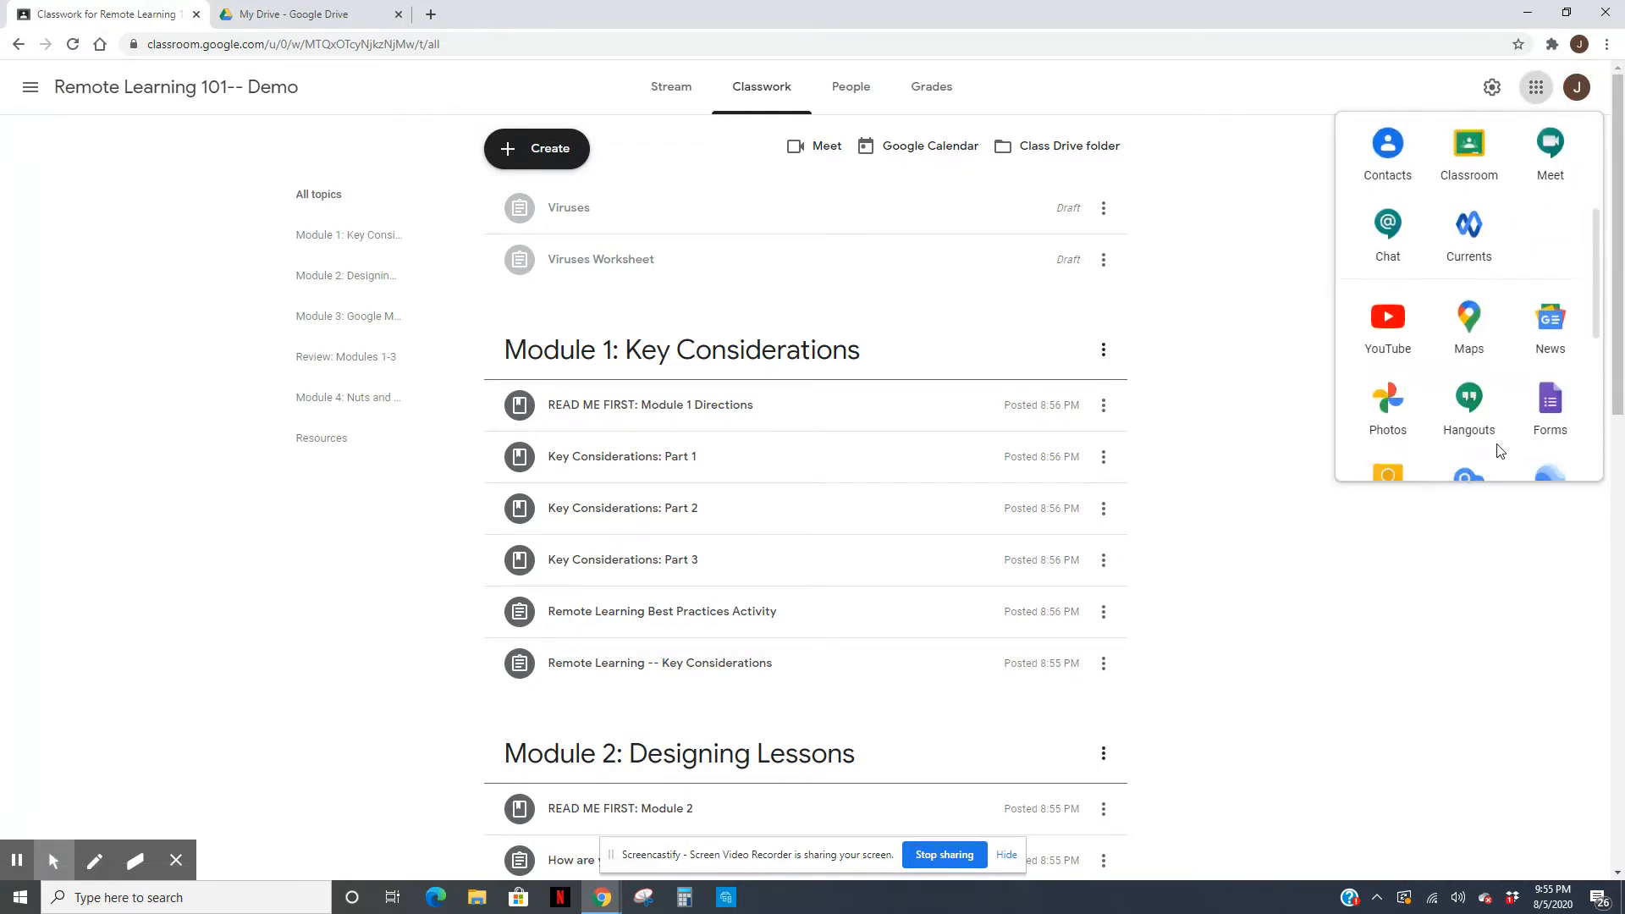
click(1539, 423)
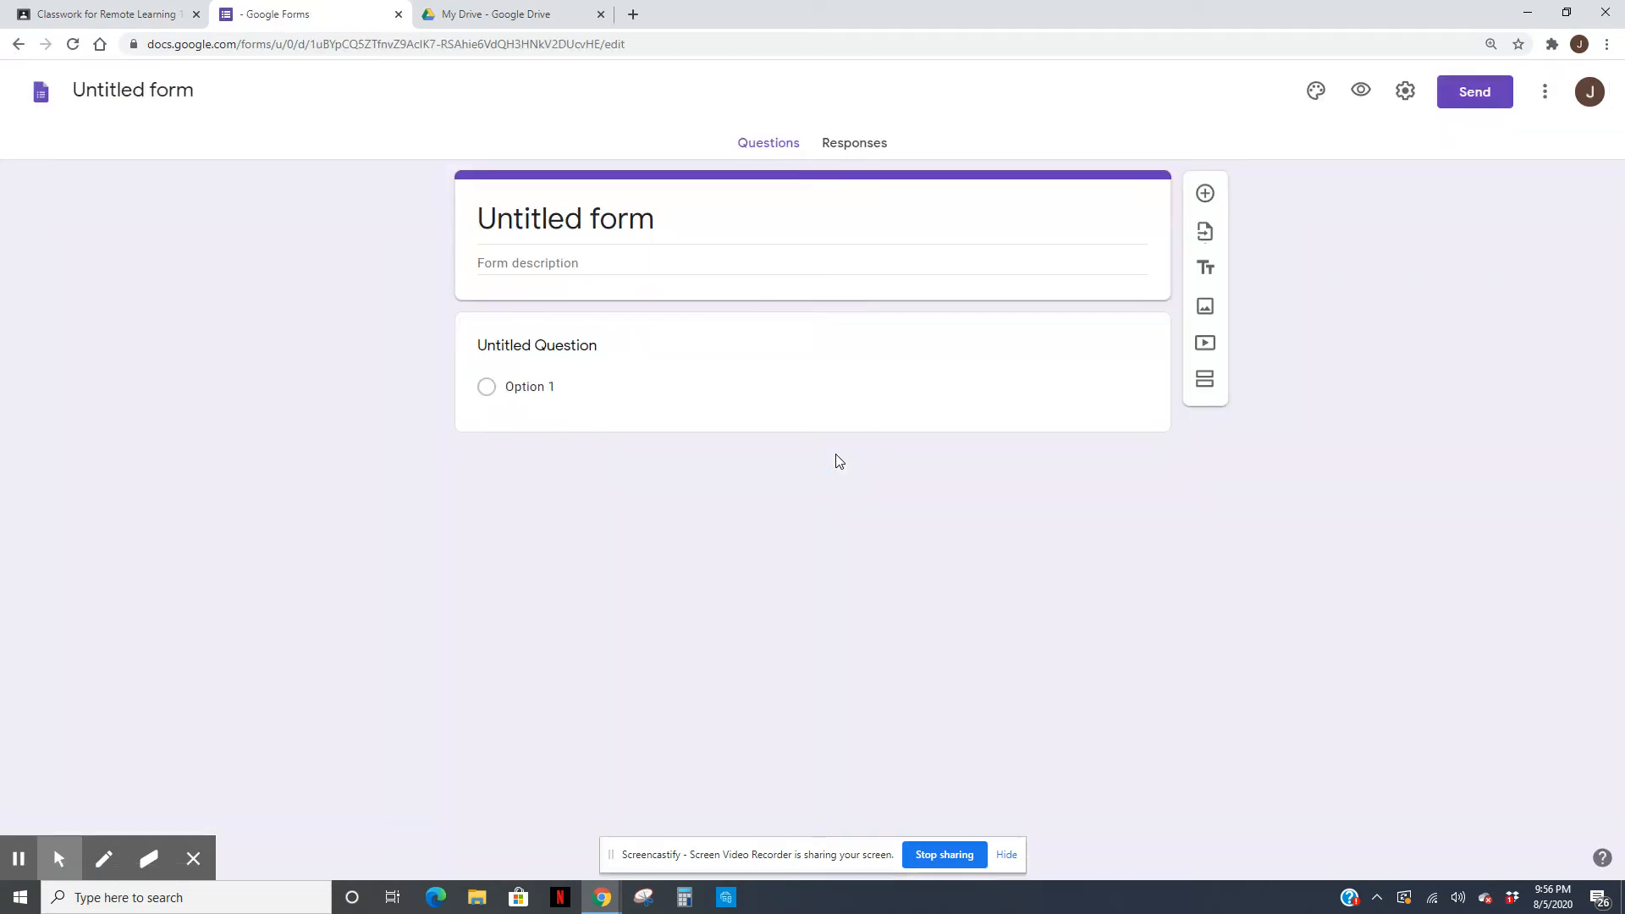
click(109, 92)
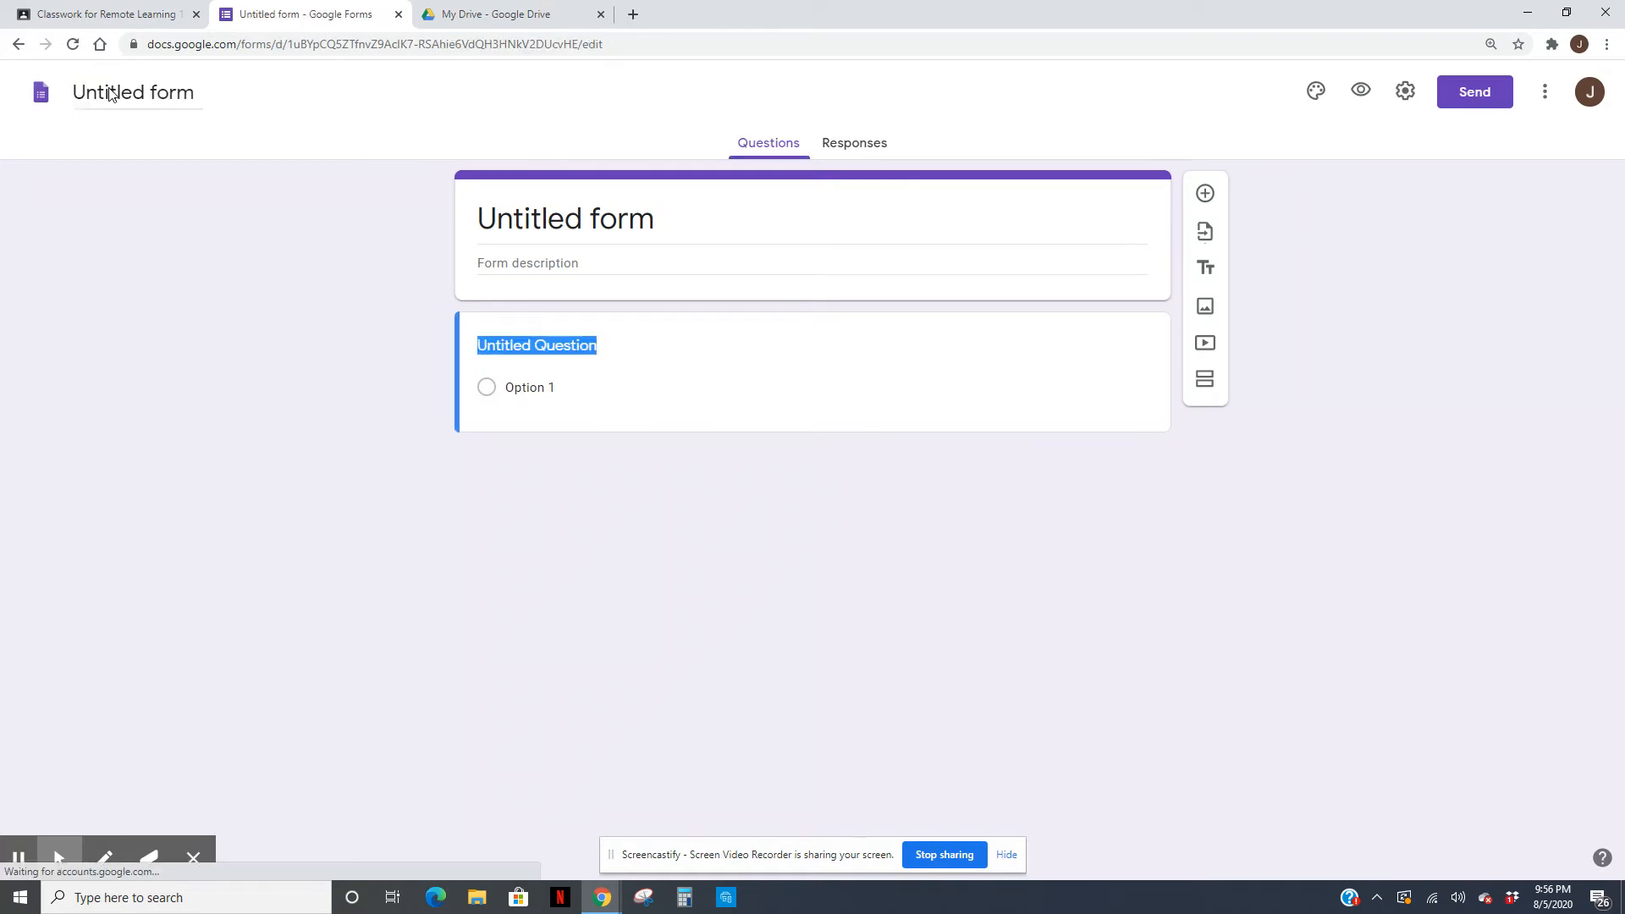
text(Virus)
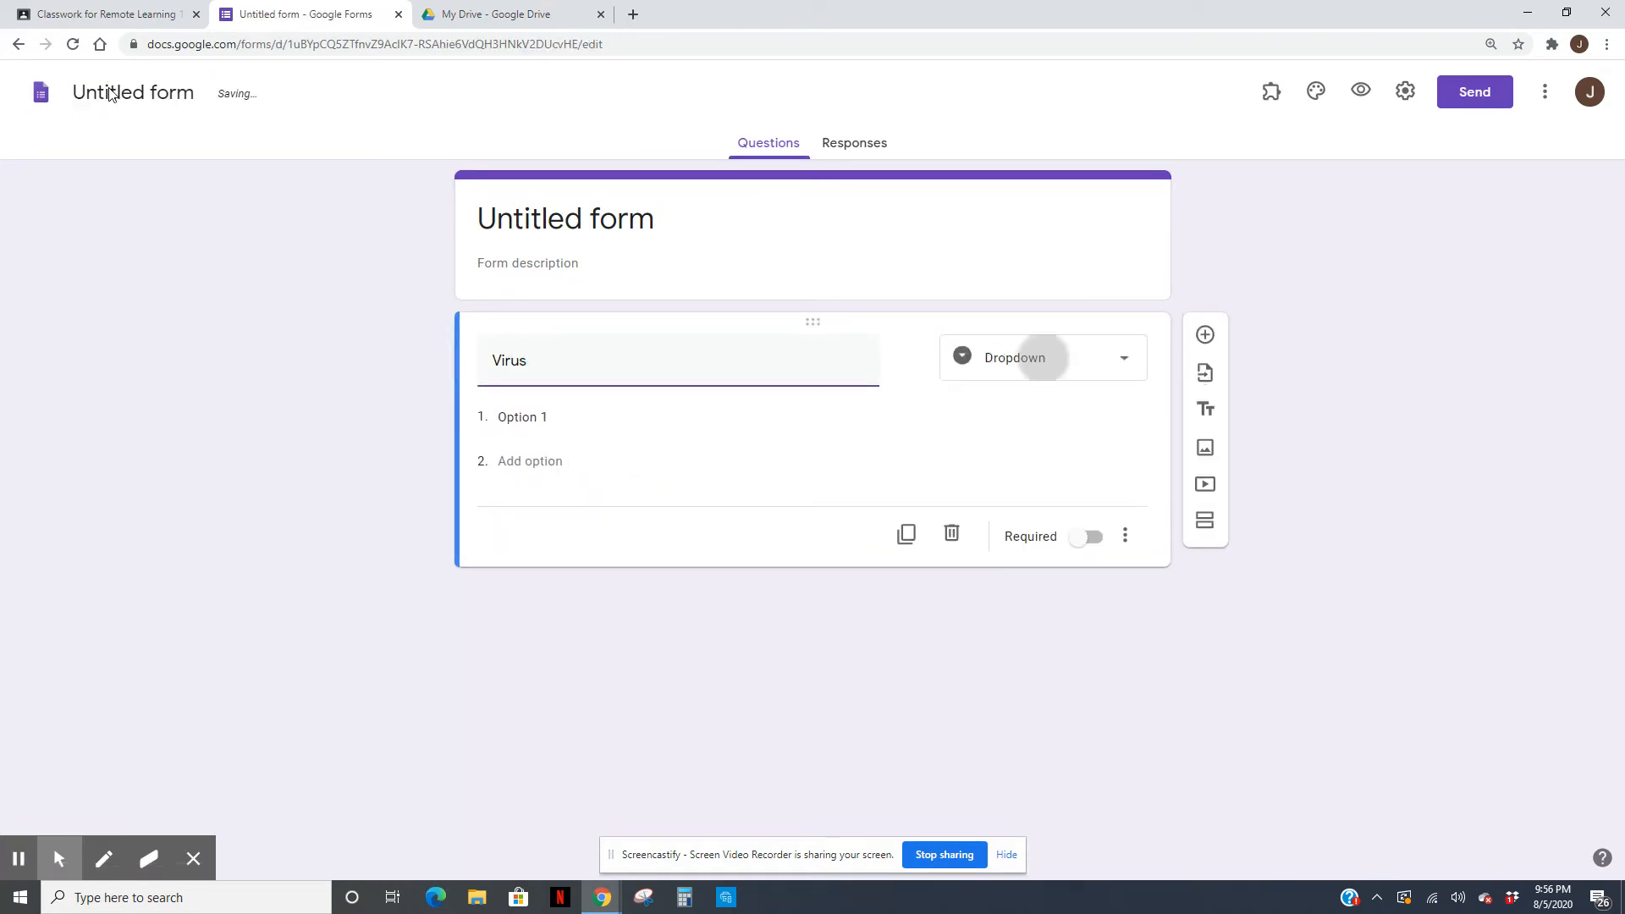
drag(555, 360, 358, 357)
key(BackSpace)
Name the untitled form Viruses
click(138, 87)
text(Viruses)
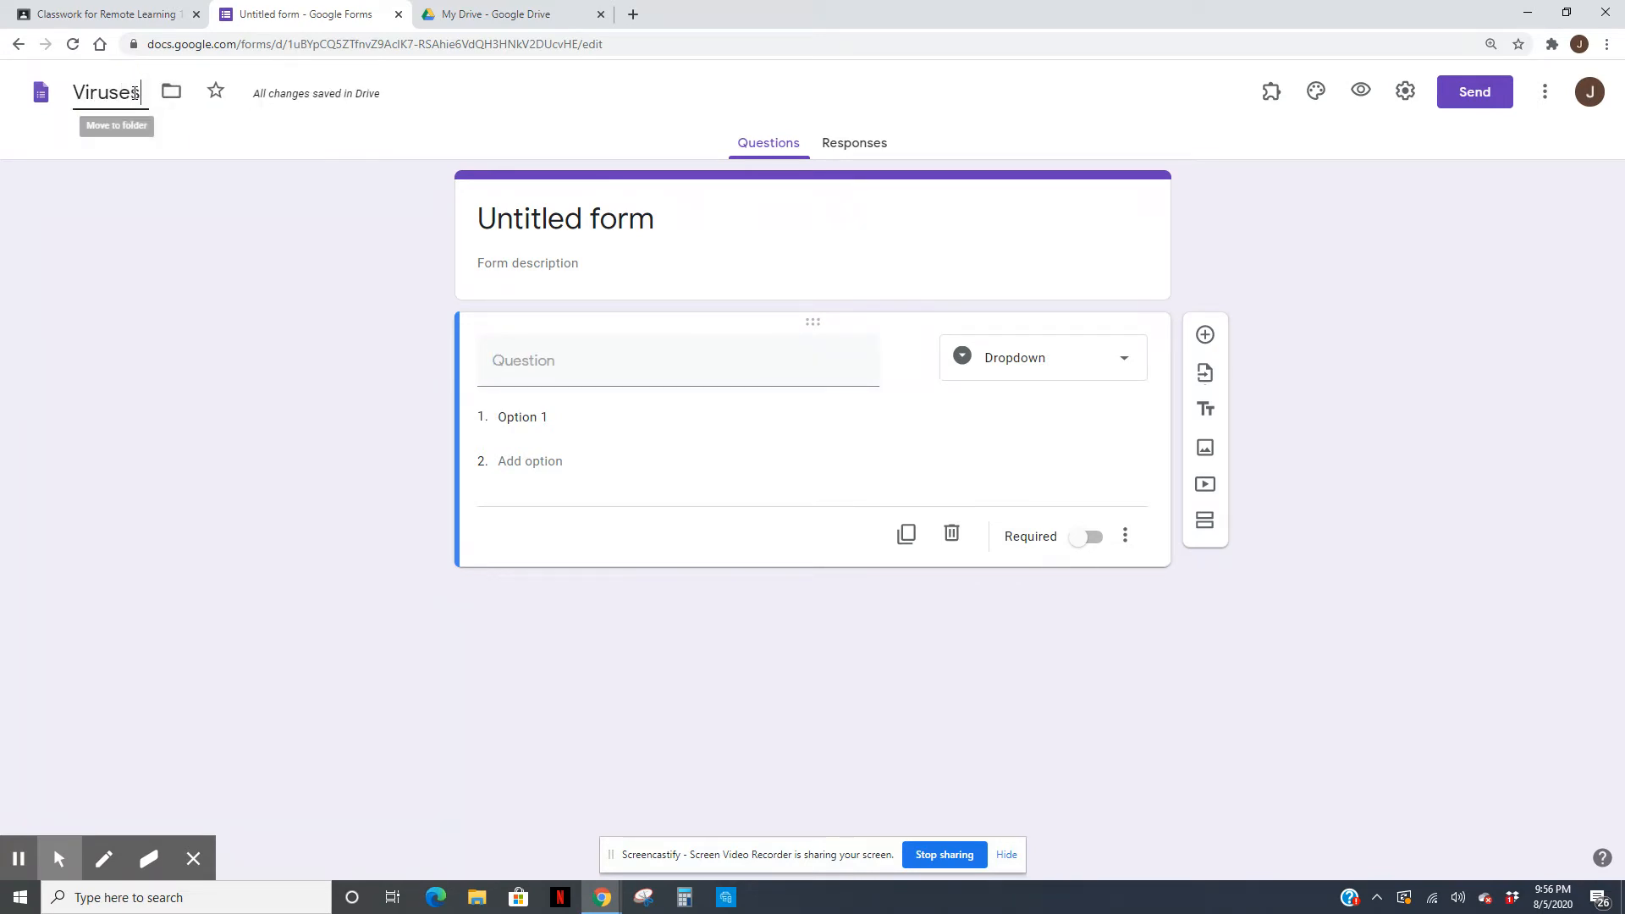
click(175, 177)
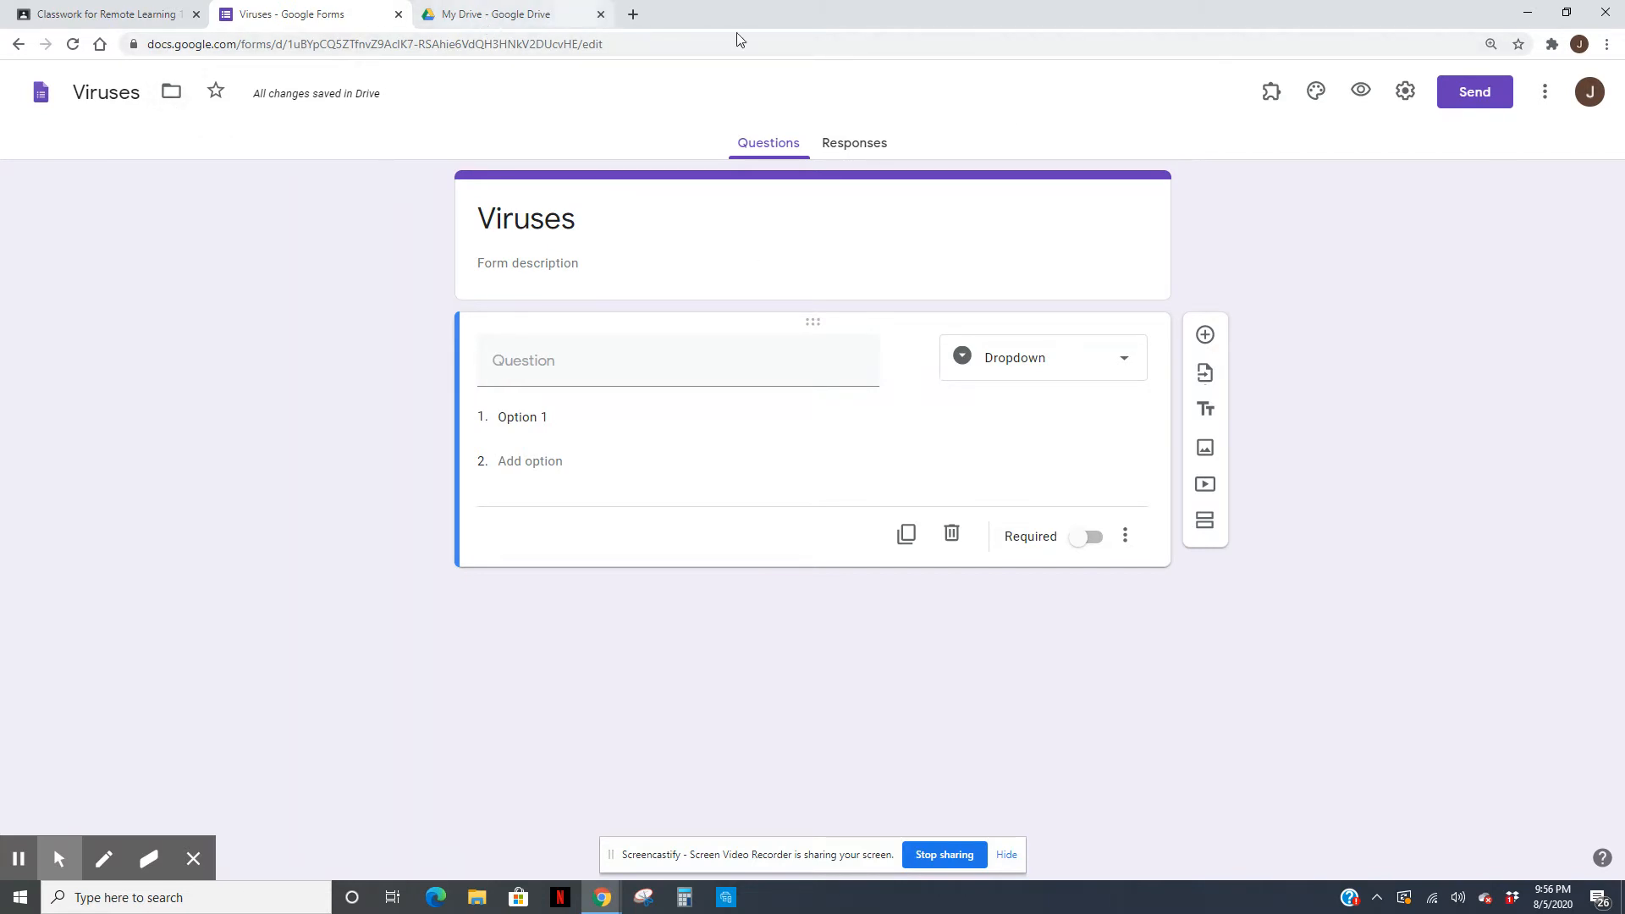
Set the form's general settings to collect email addresses and limit each respondent to 1 response
click(1405, 92)
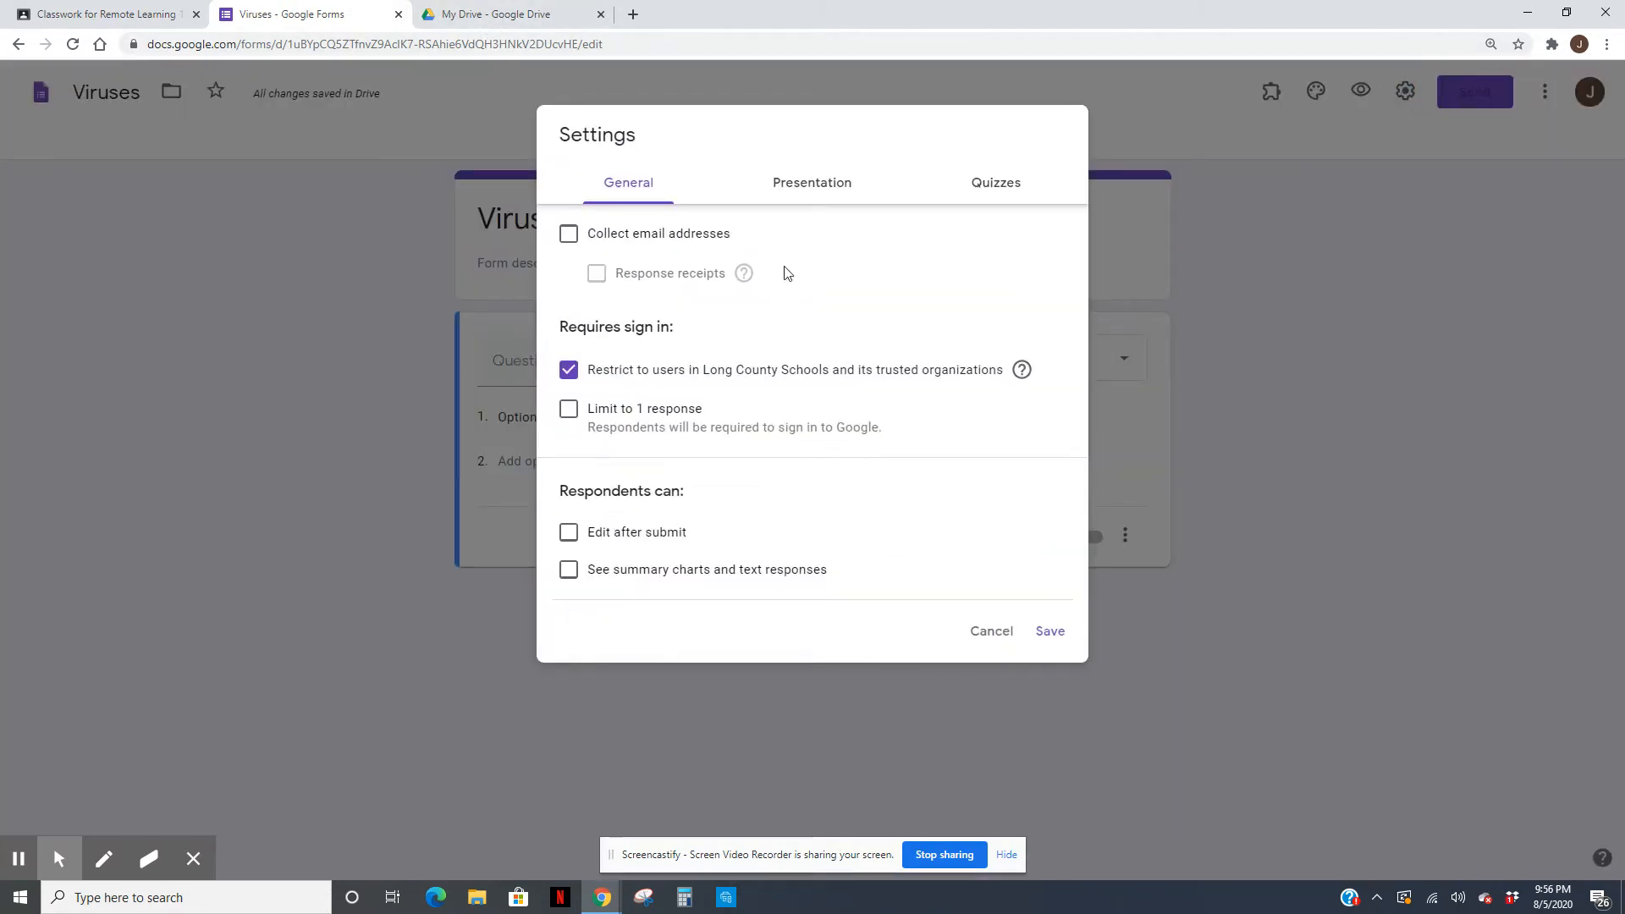
click(567, 238)
click(563, 405)
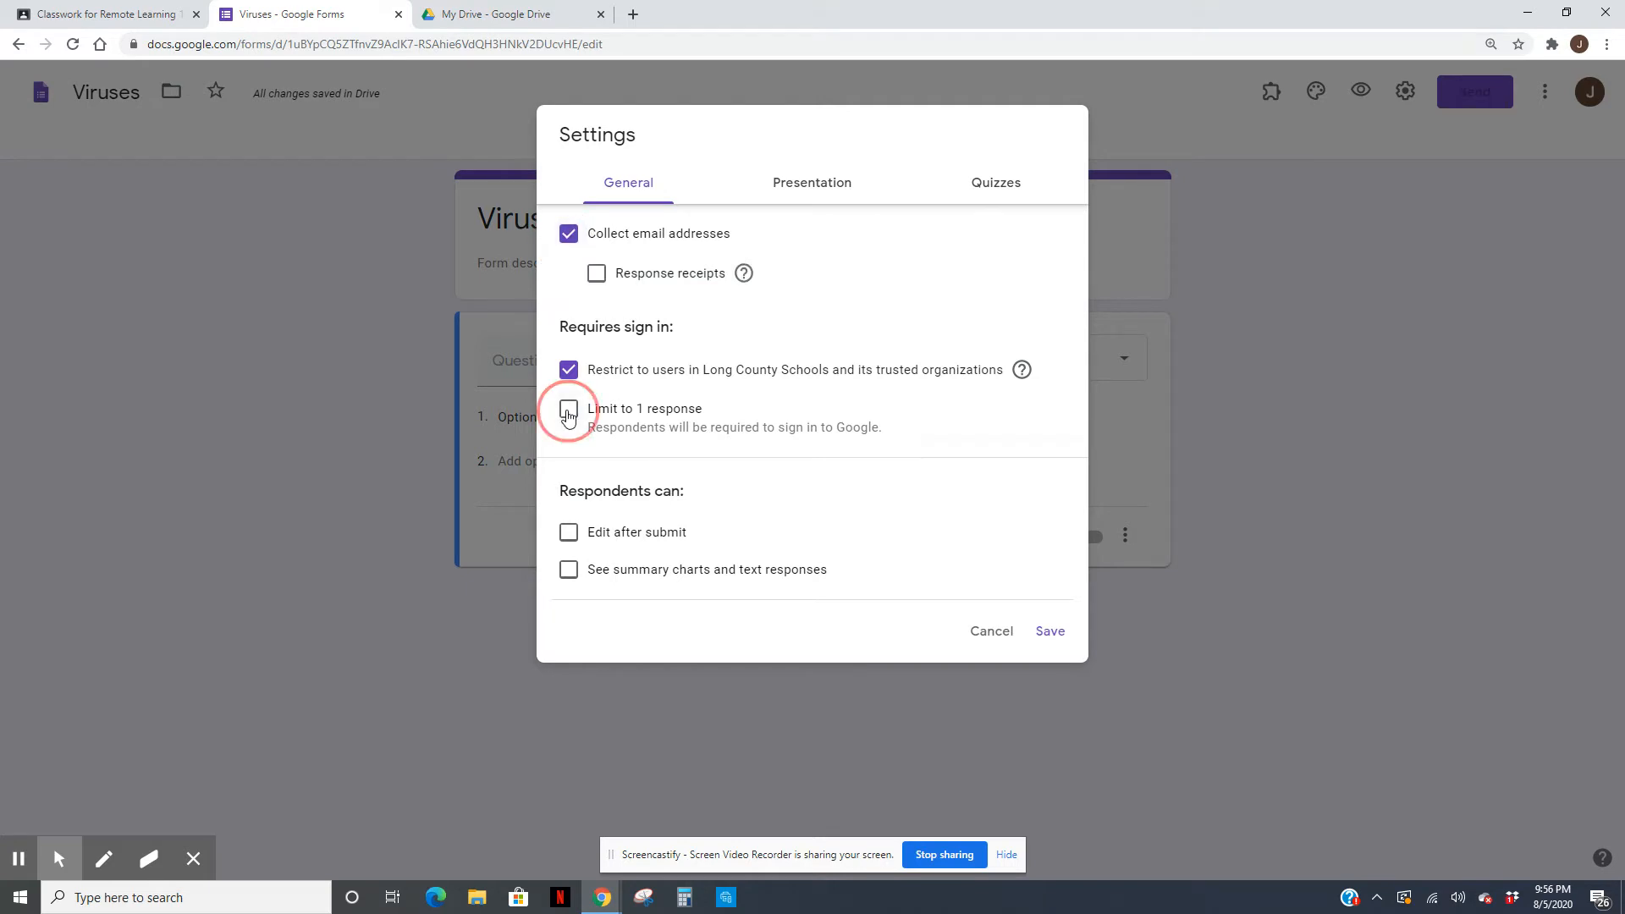
Make the form a quiz, keeping the default quiz options, and save the settings
click(990, 181)
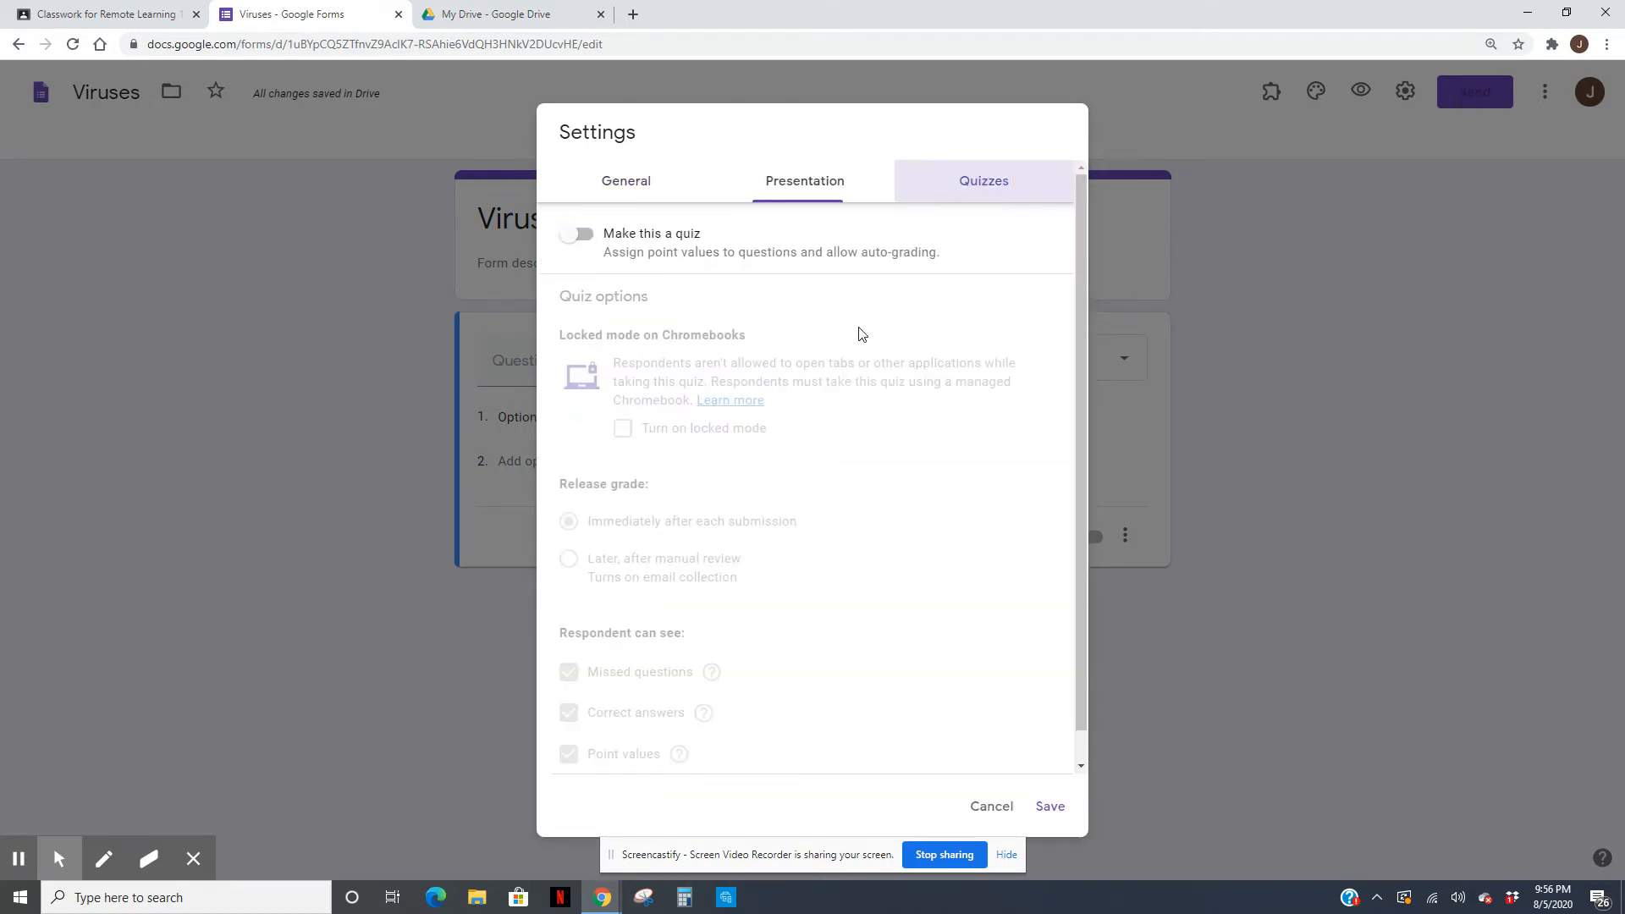
click(569, 237)
scroll(900, 584, down, 1)
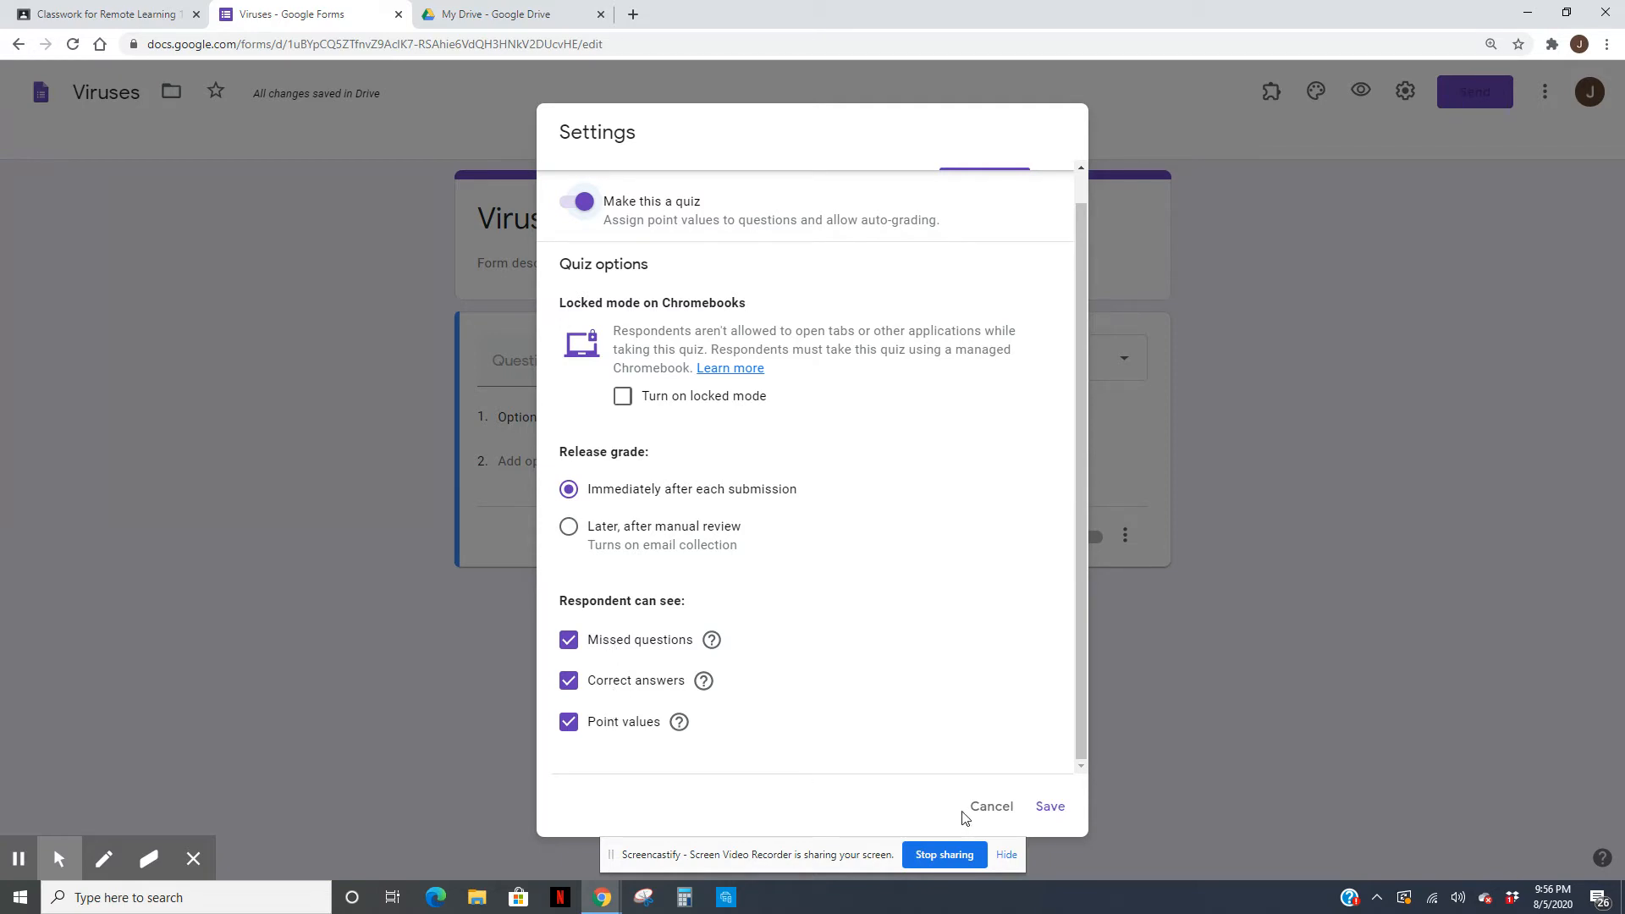
click(1053, 813)
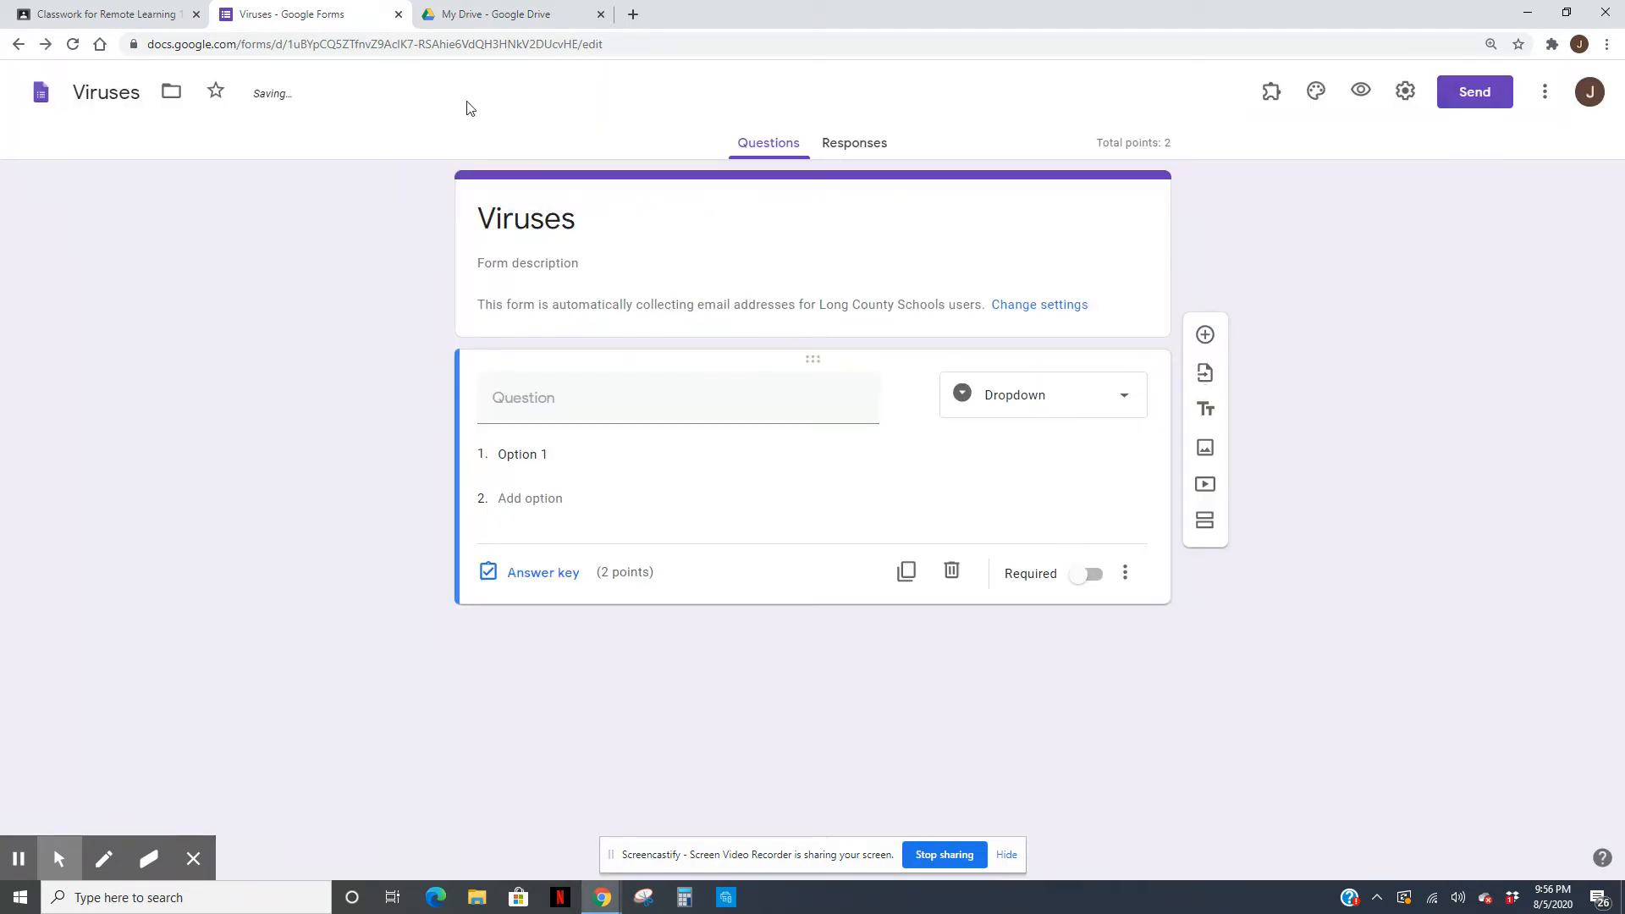
Copy "Viruses are made up of nucleic acids encapsulated by a coat of" from Viruses.pdf in Google Drive into the form's first question
click(484, 15)
drag(556, 369, 965, 369)
key(ctrl+c)
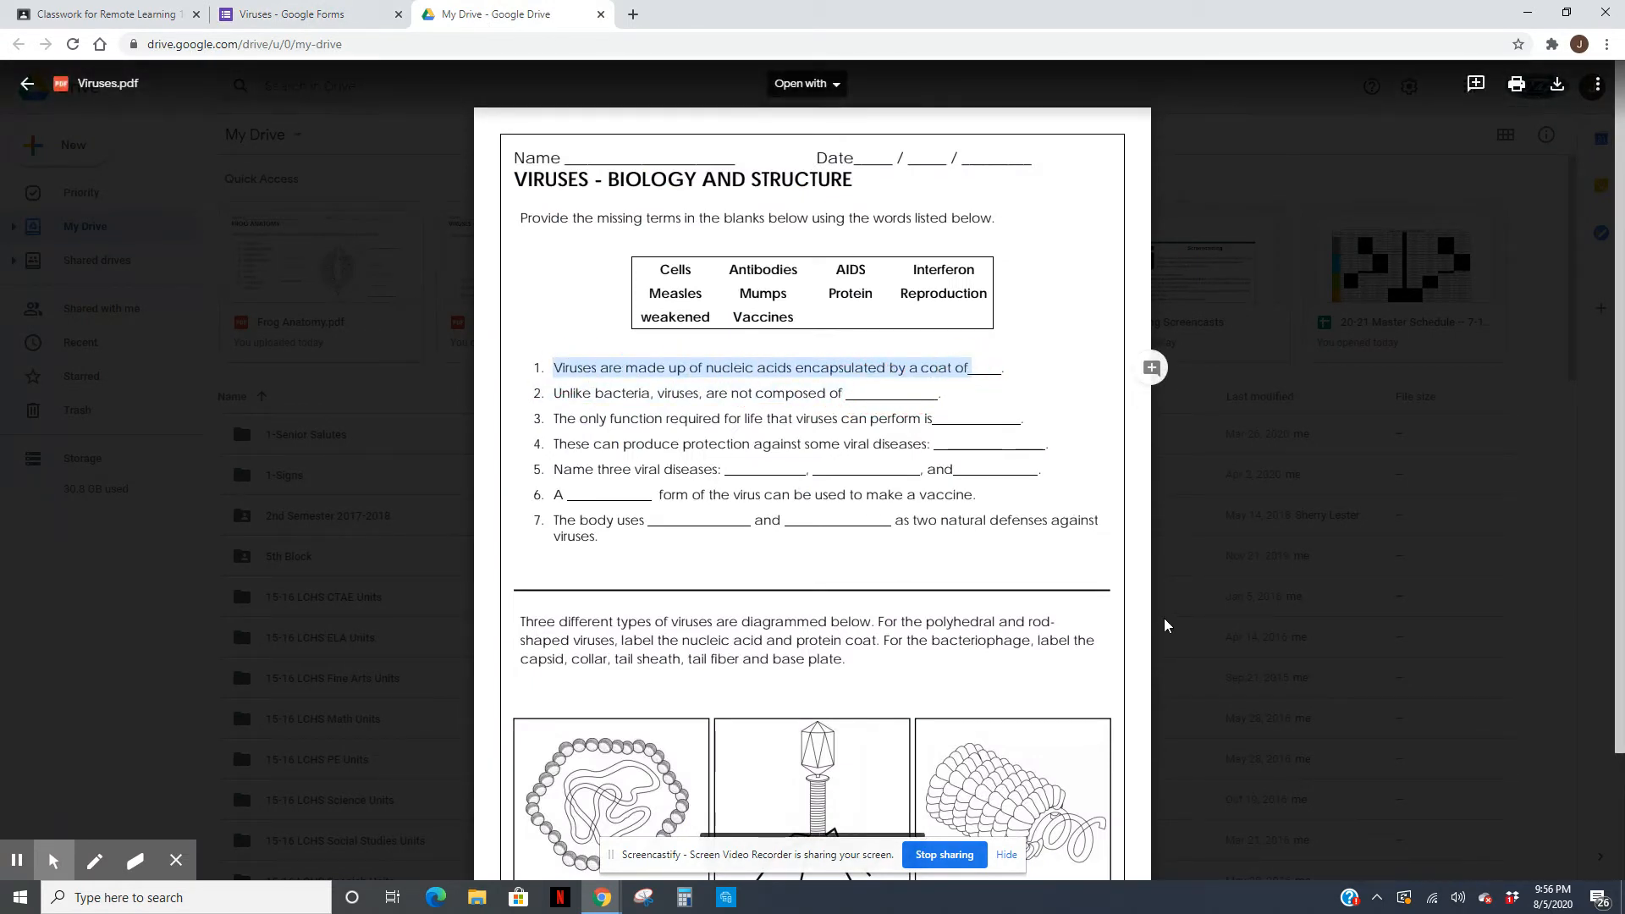
click(292, 14)
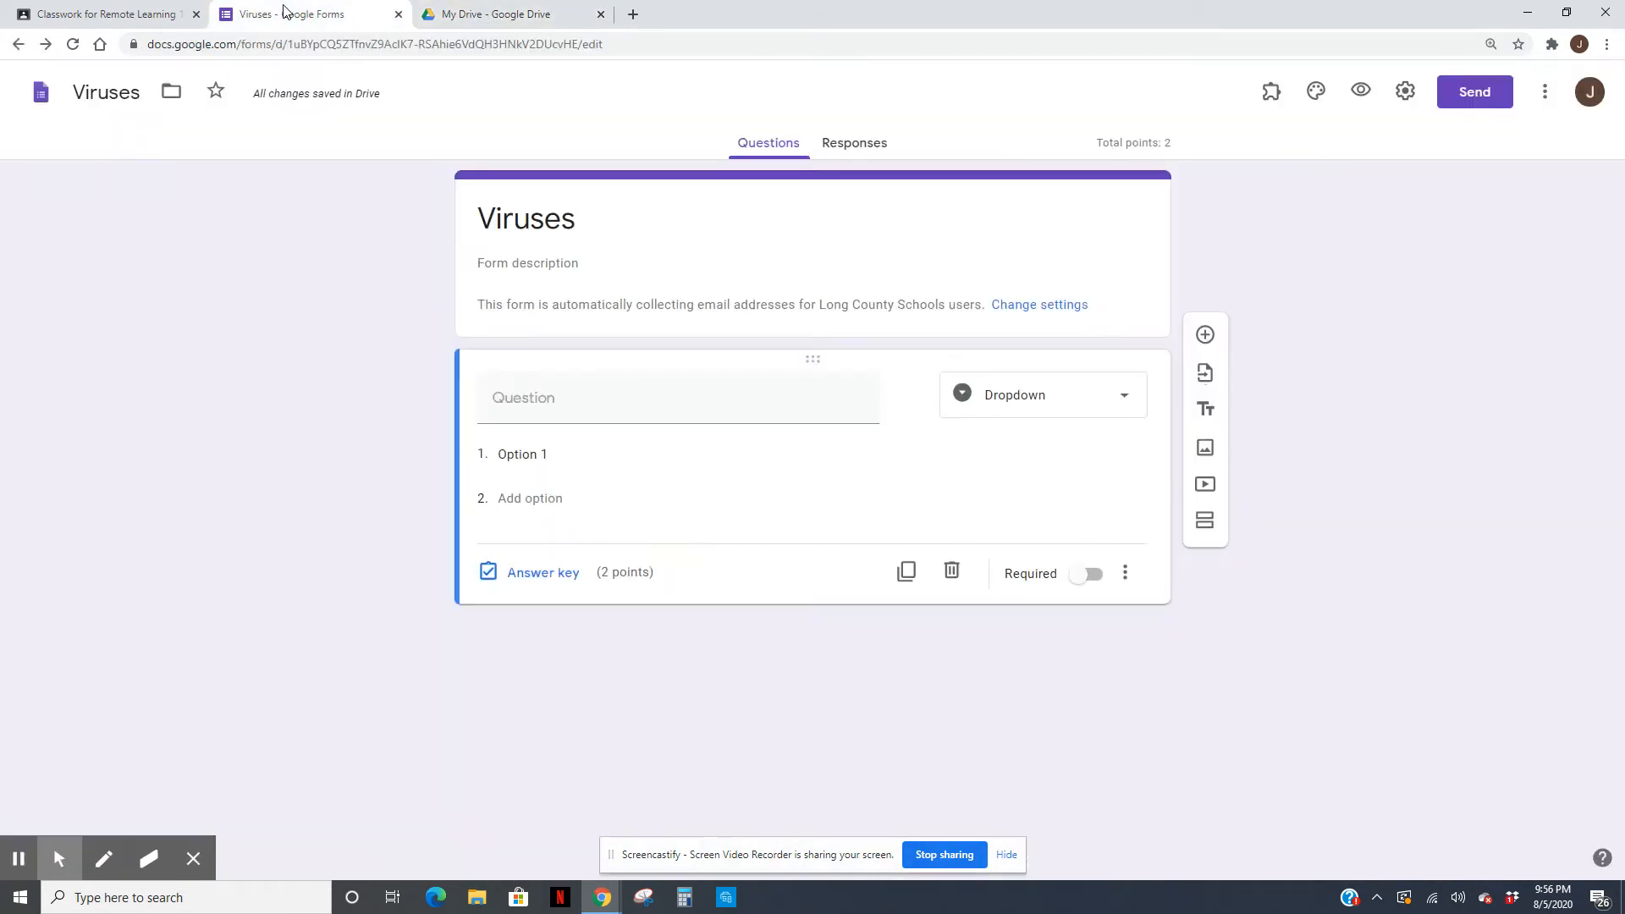
click(550, 397)
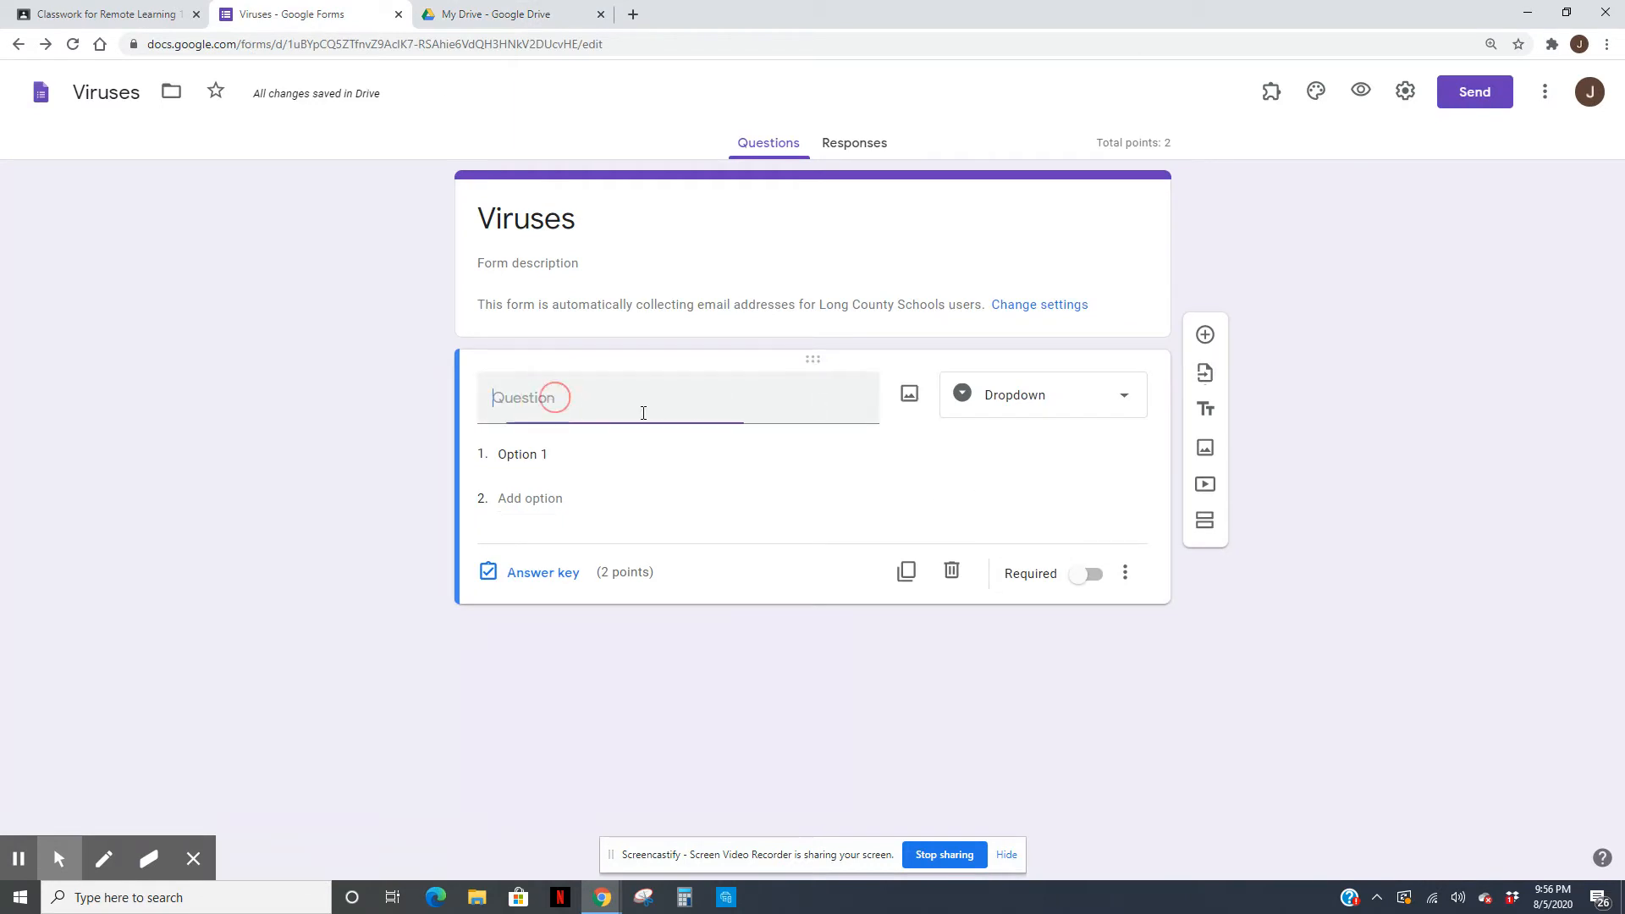
key(ctrl+v)
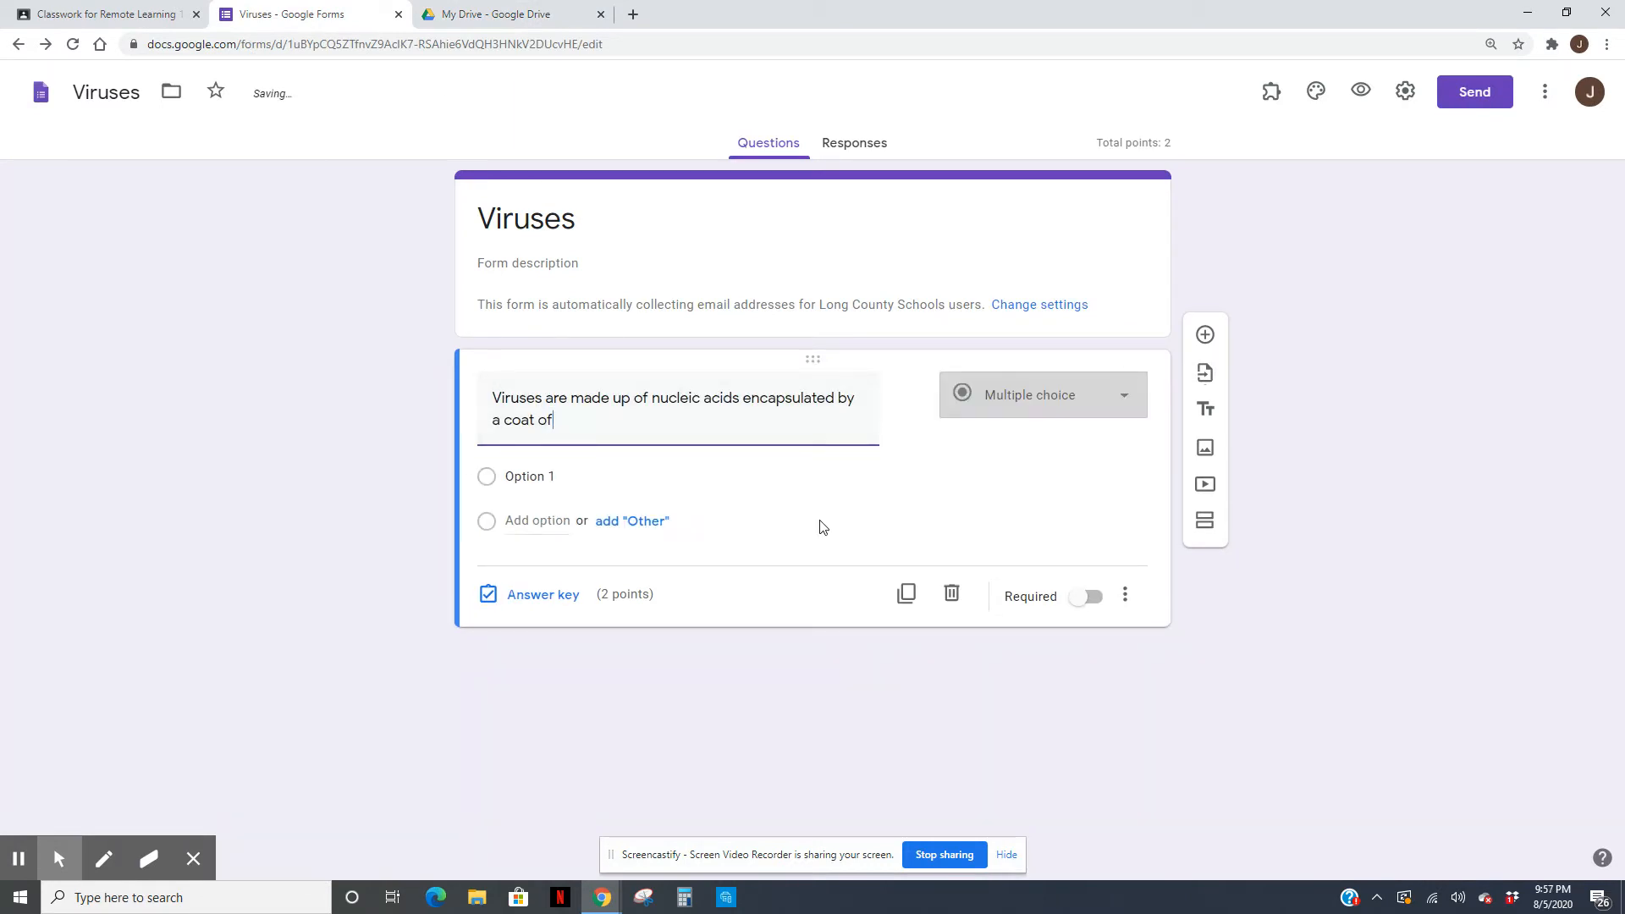
Make the first question a required short answer question
click(1114, 408)
click(1019, 292)
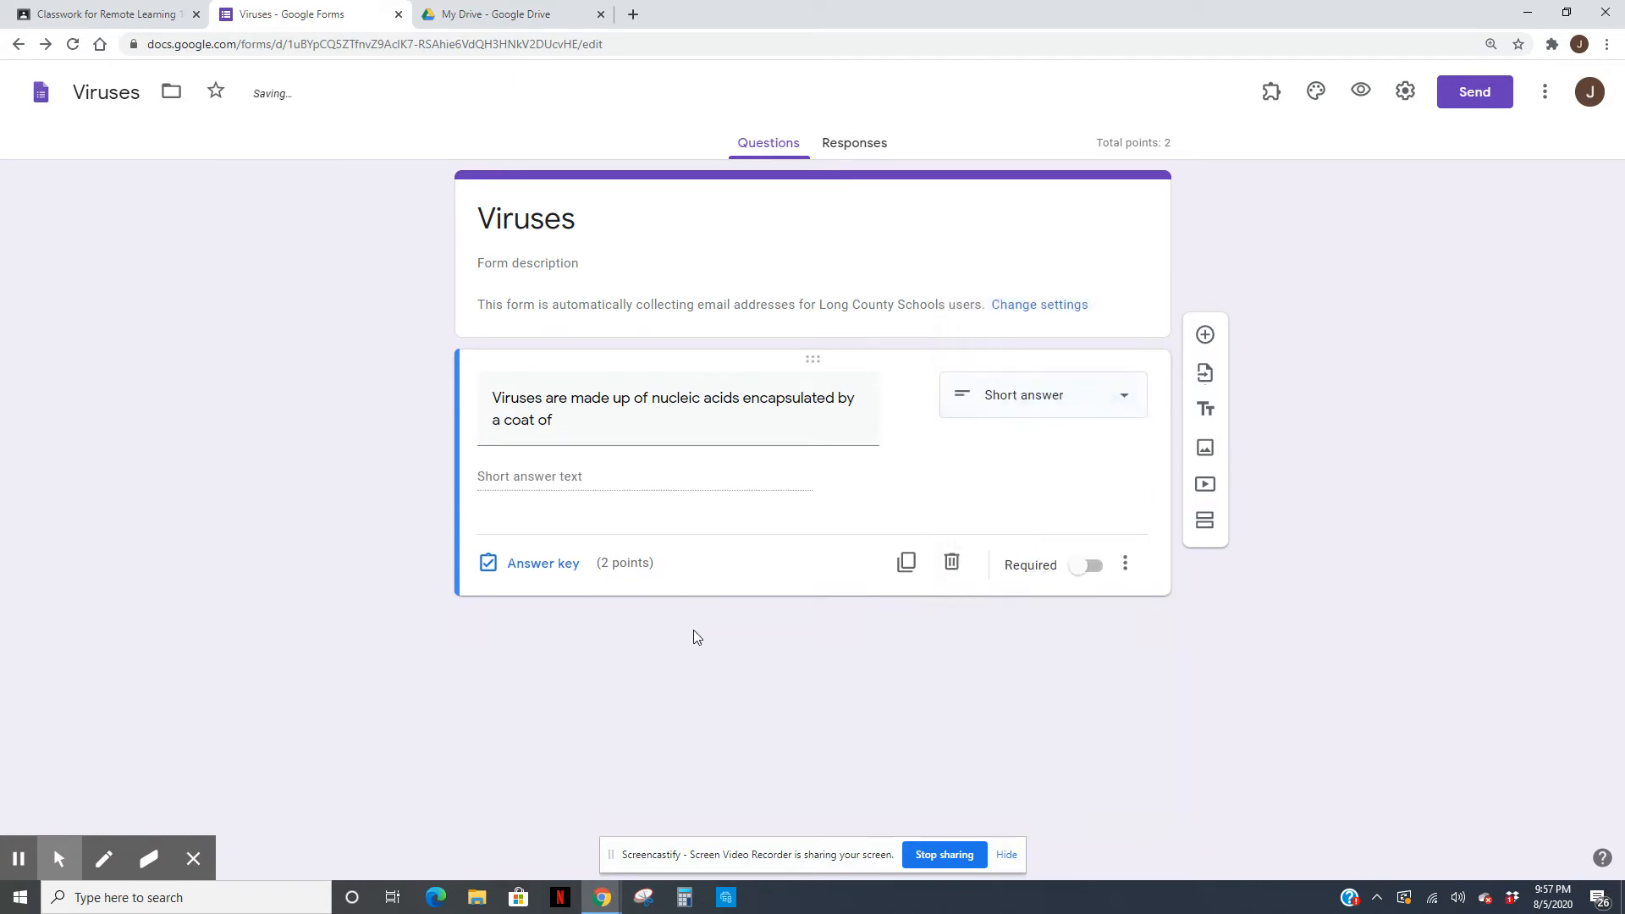
click(1082, 565)
List protein, Protein, PROTEIN and PROTIEN as correct answers in the first question's answer key, and mark all other answers incorrect
click(534, 565)
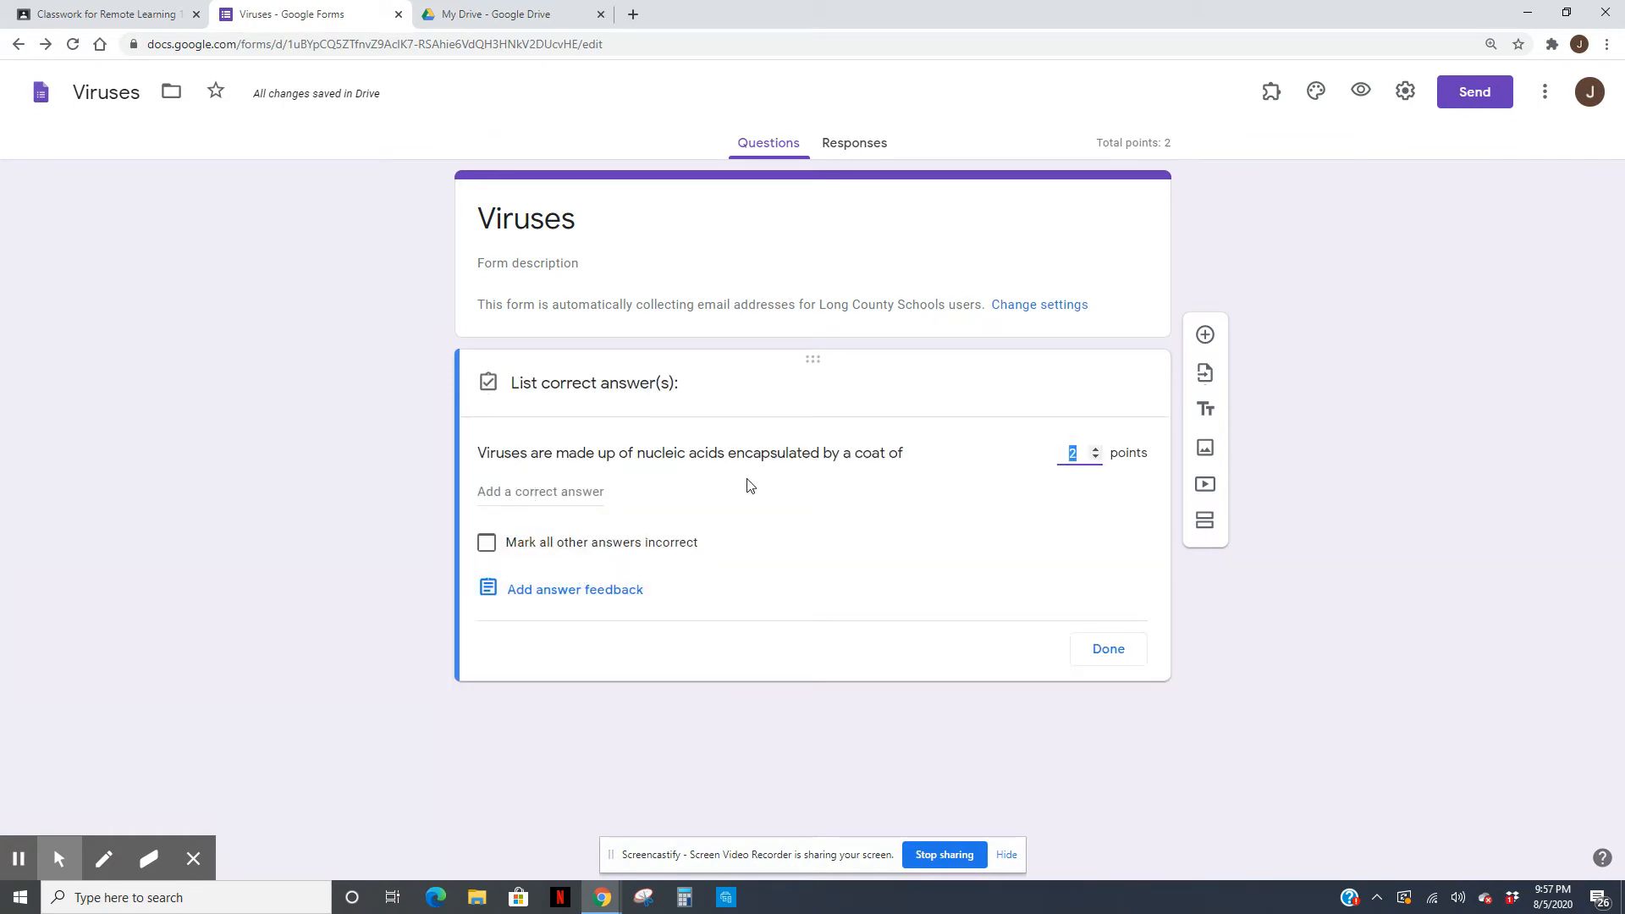
click(509, 492)
text(p)
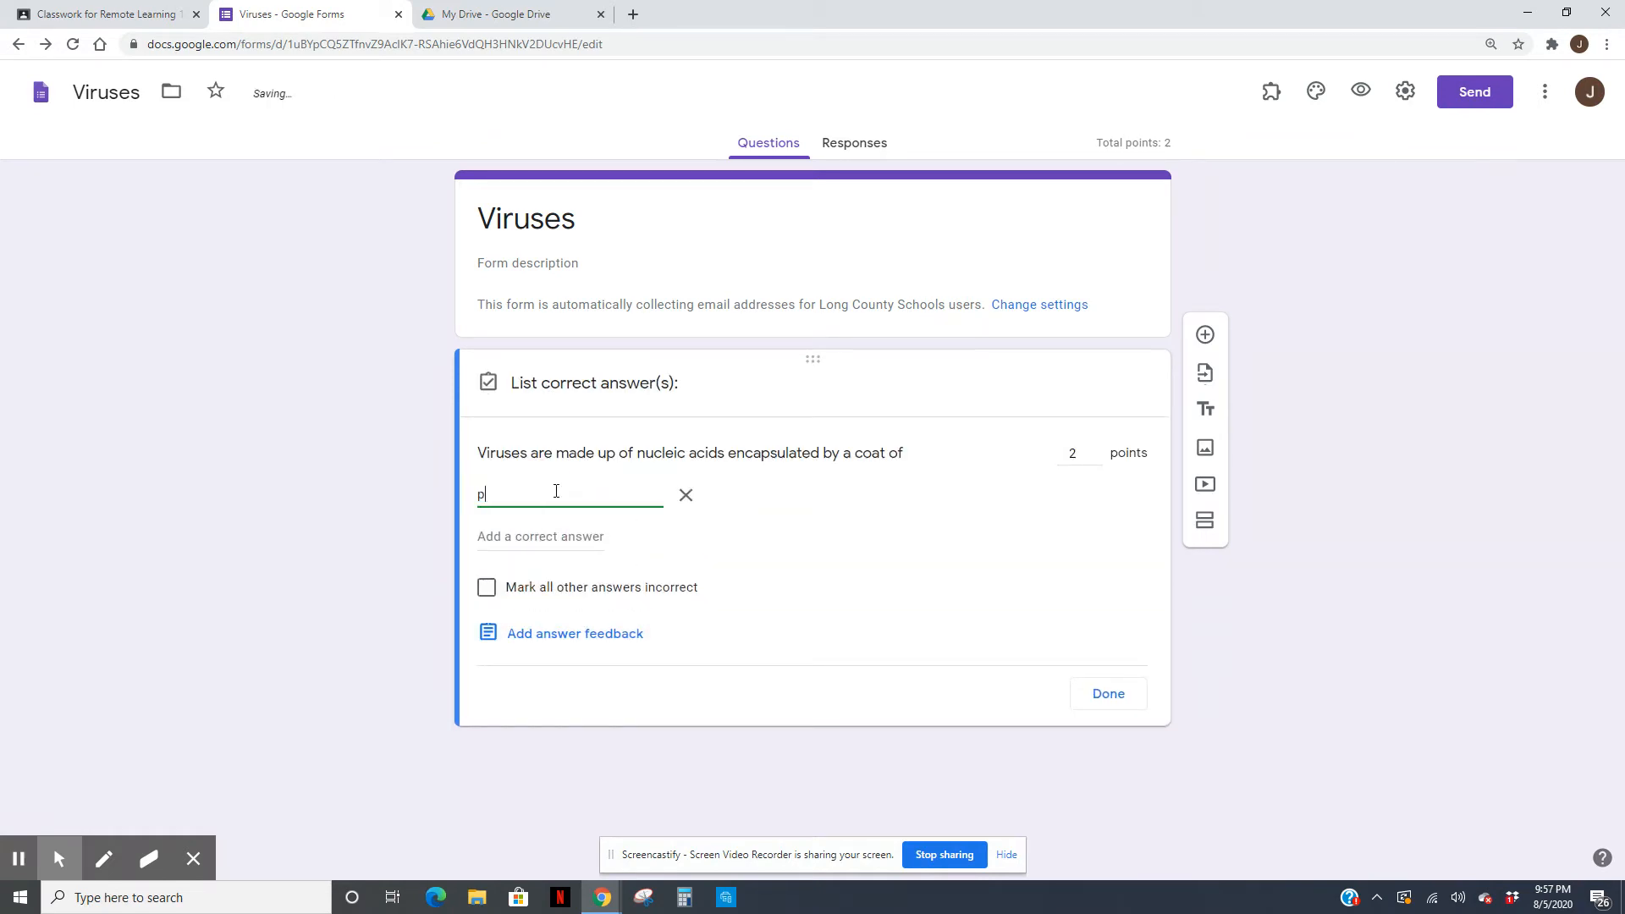
text(rotein)
click(519, 536)
text(Protein)
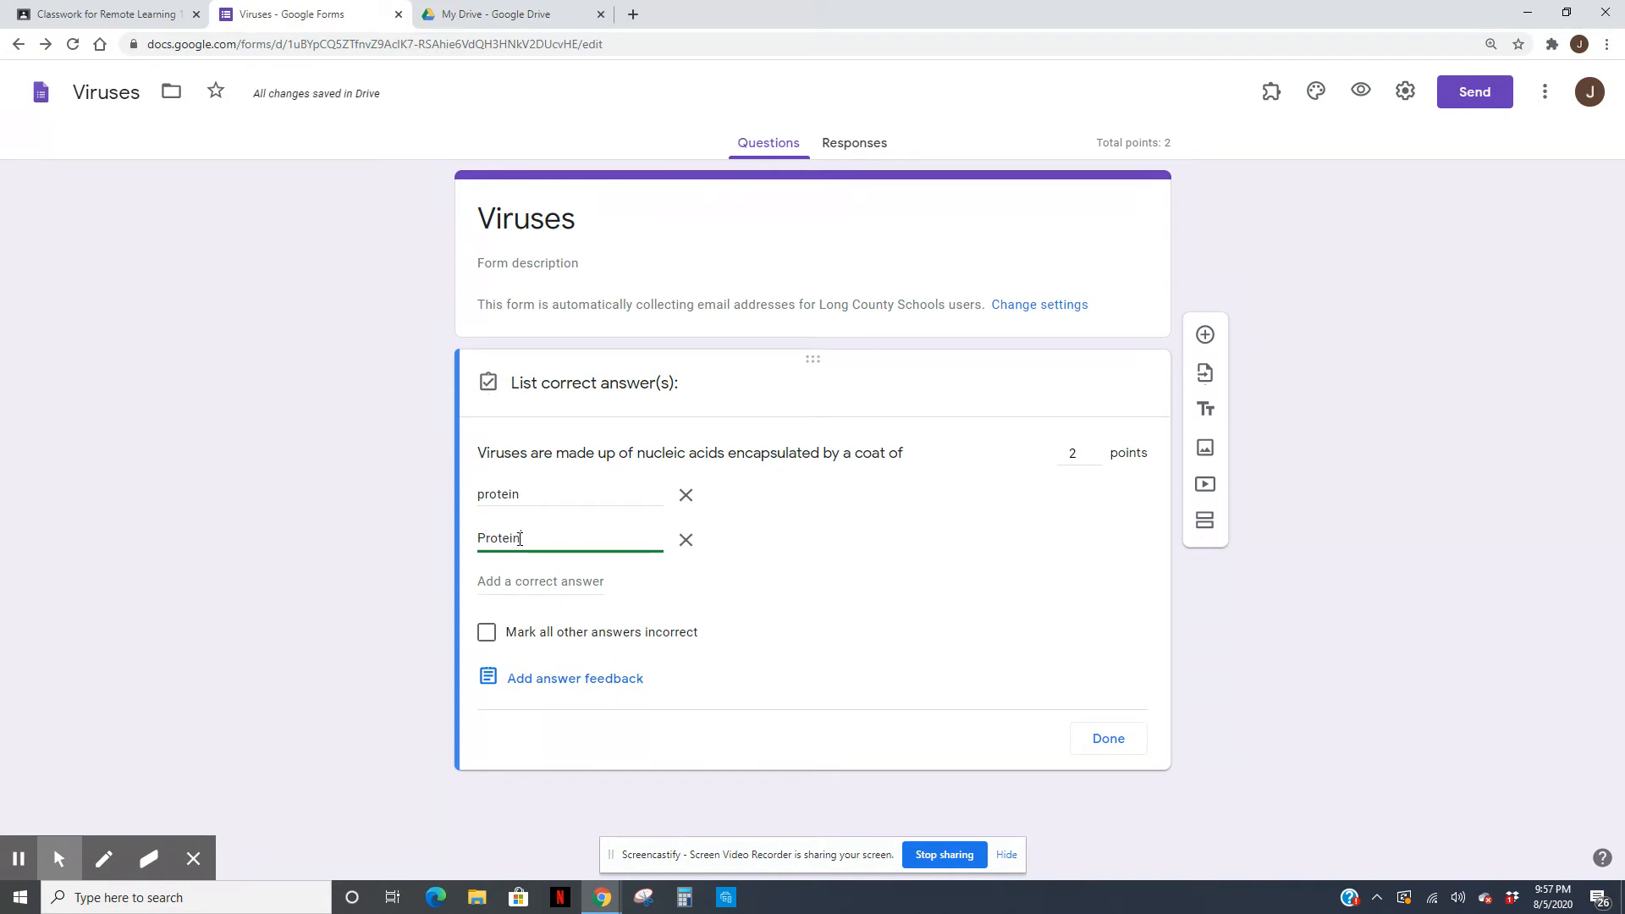
click(504, 581)
text(PROTEIN)
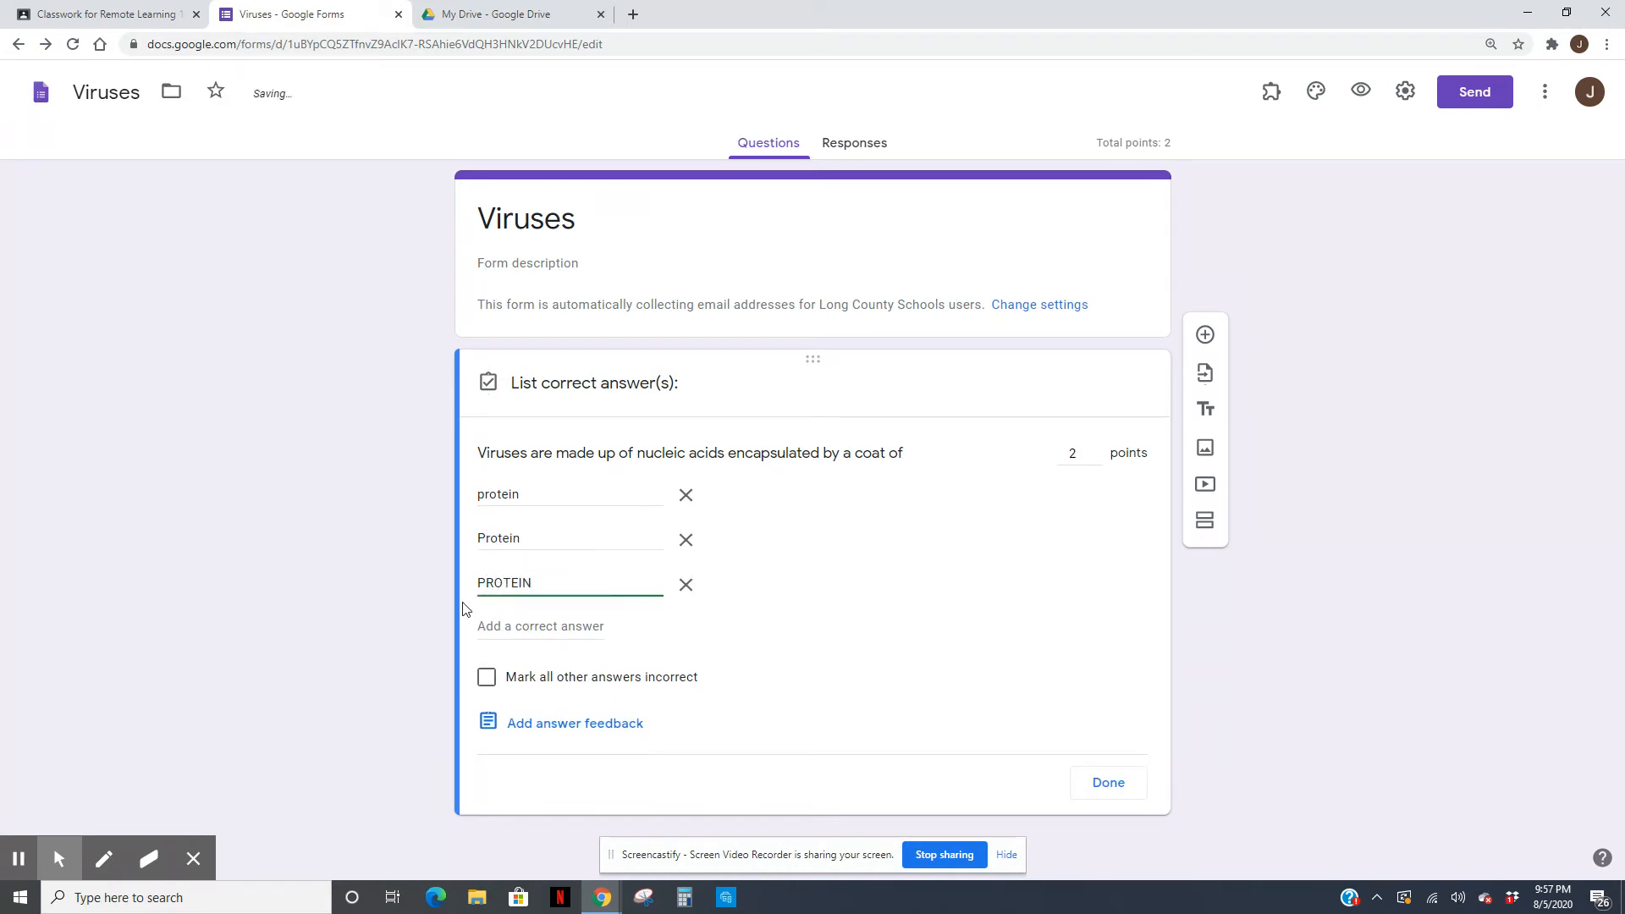
click(507, 626)
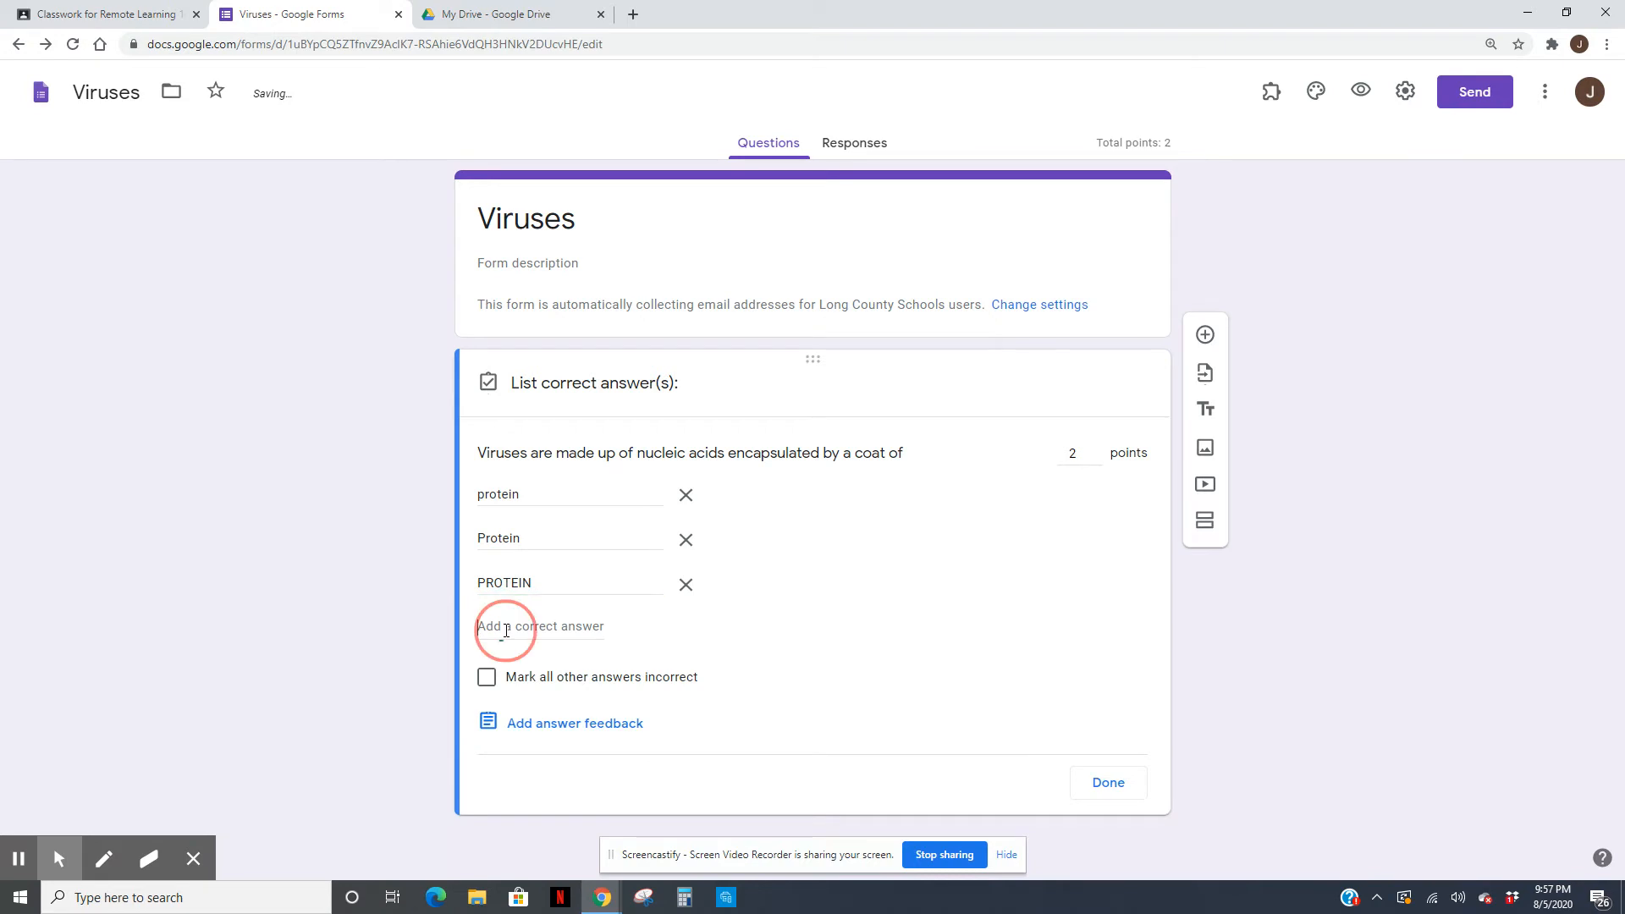
text(PROTIEN)
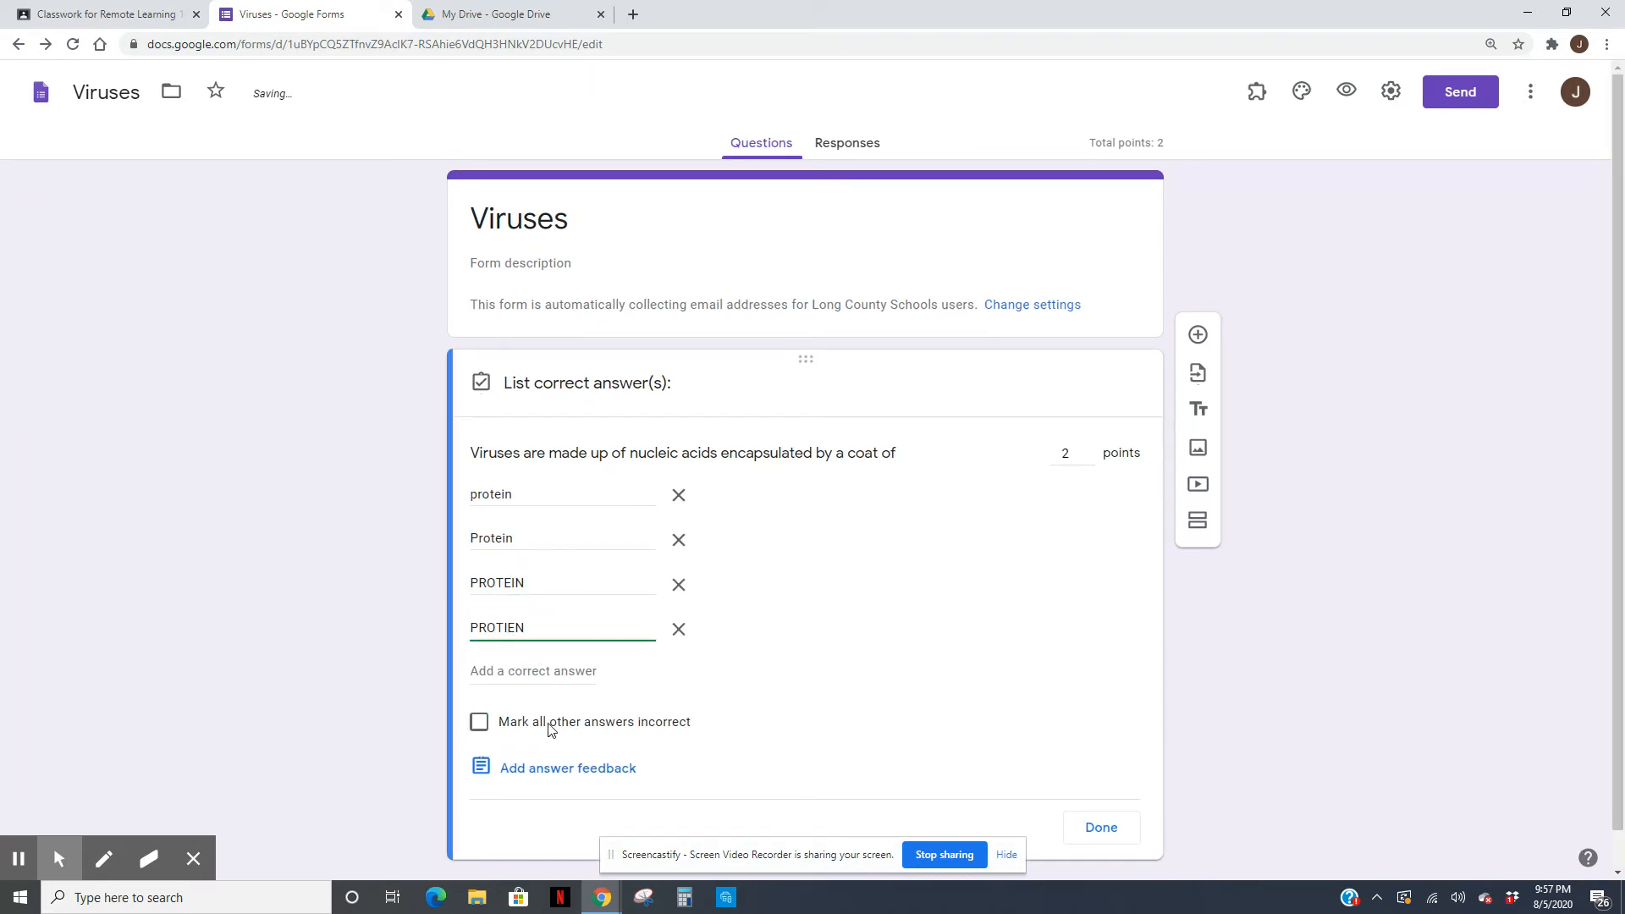
click(479, 728)
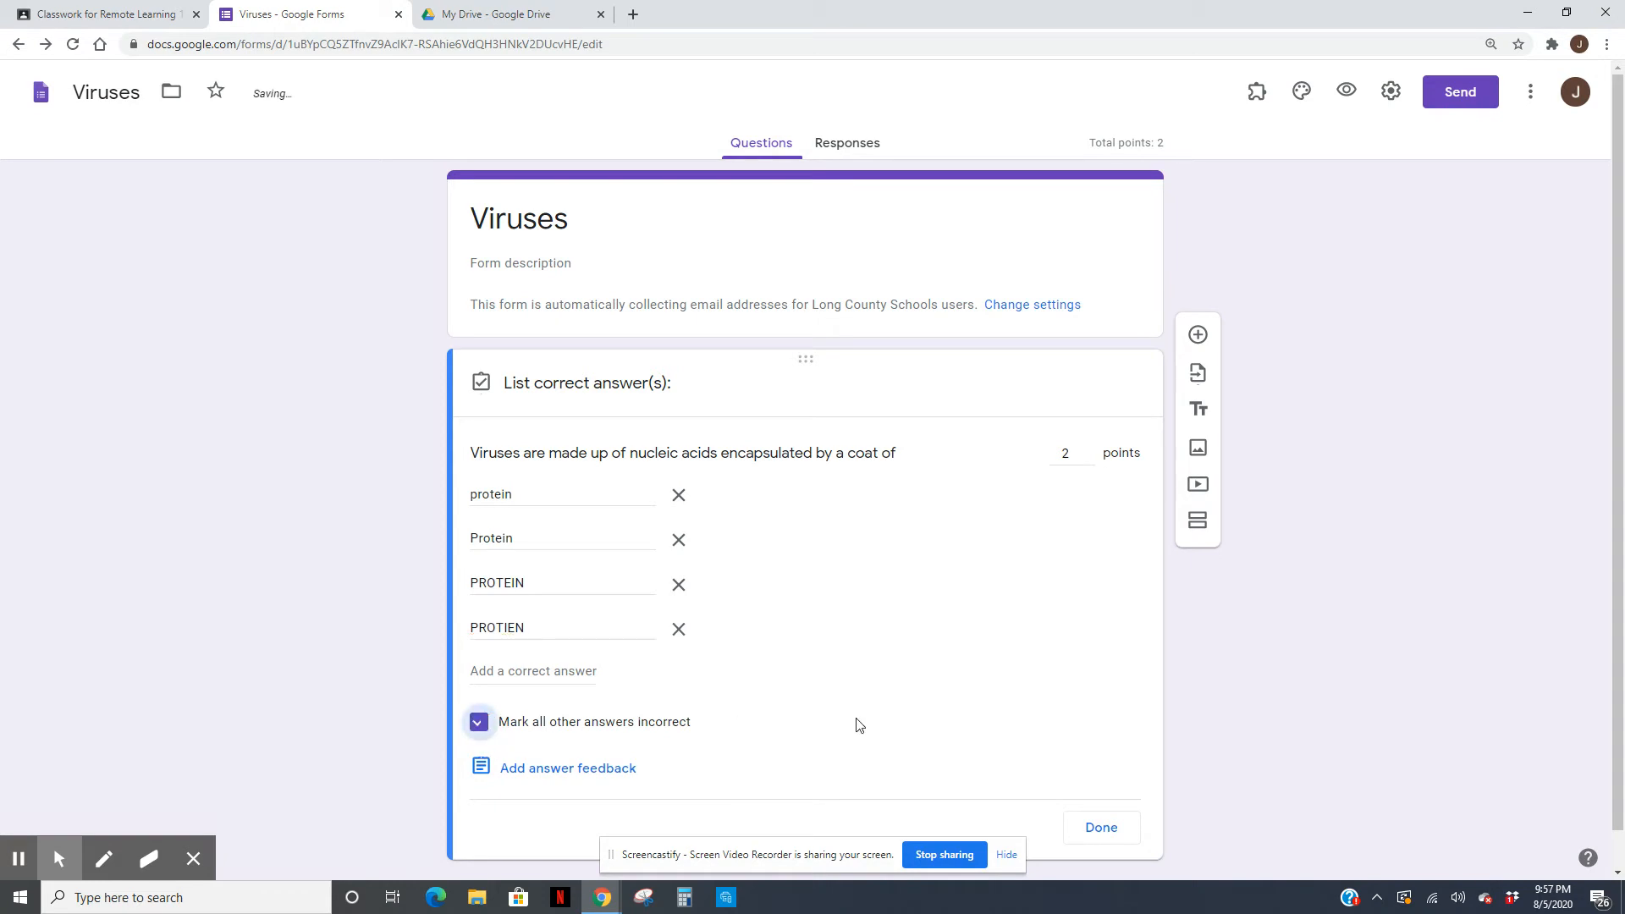
Add the answer feedback "Remember the video on acids." without a video attachment, and finish the first question's answer key
click(592, 772)
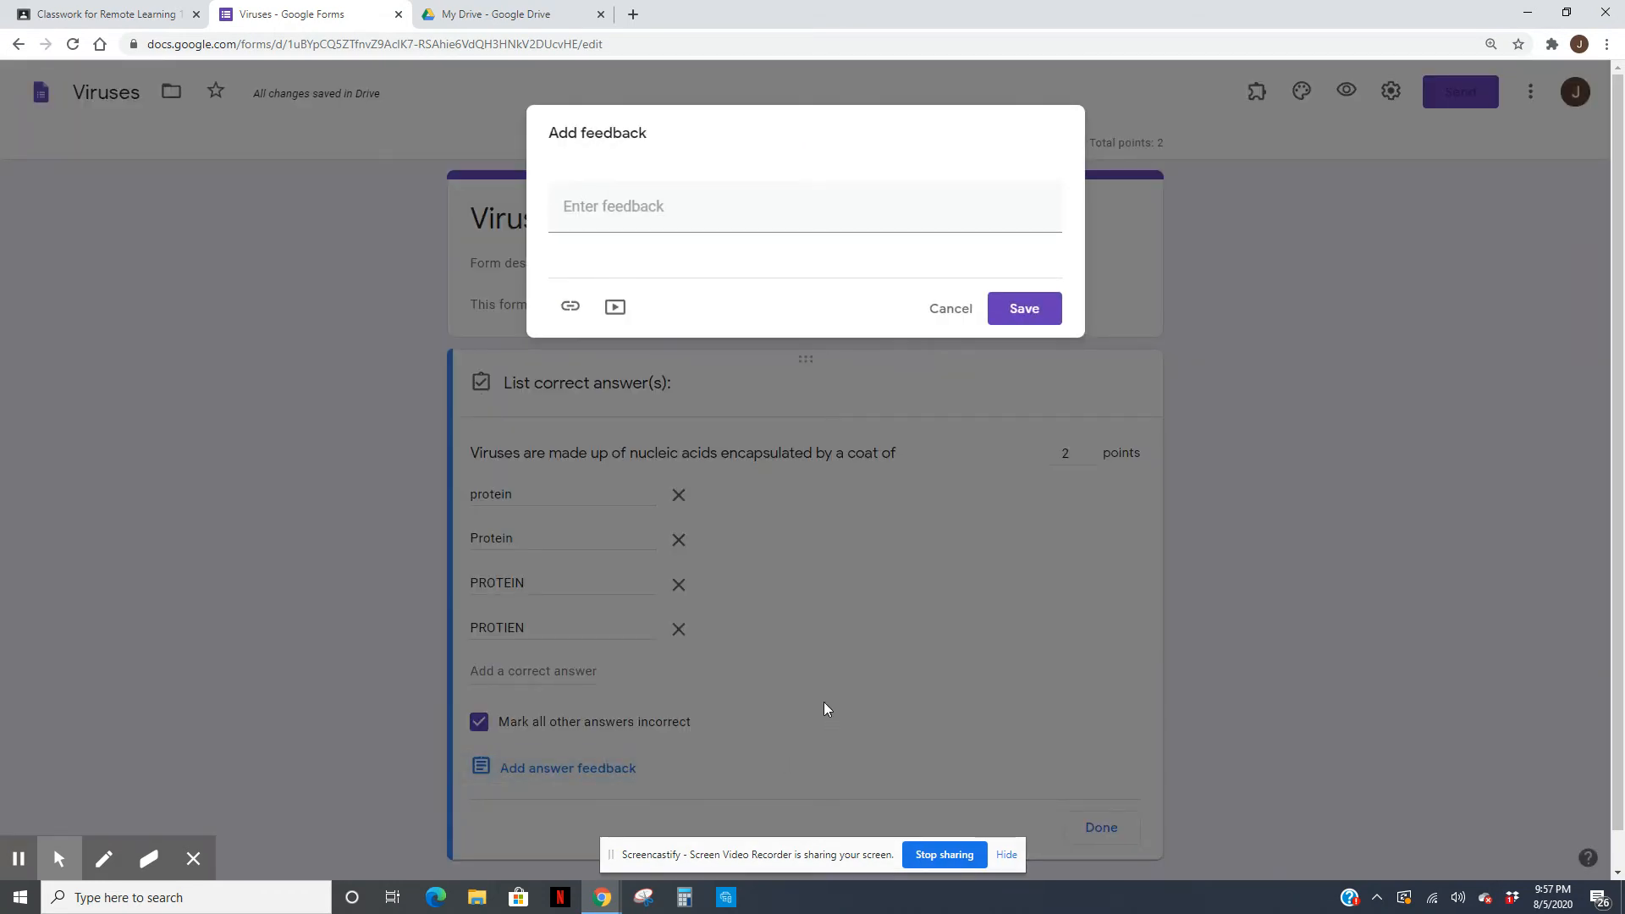
click(630, 210)
text(r)
key(BackSpace)
text(Remember t)
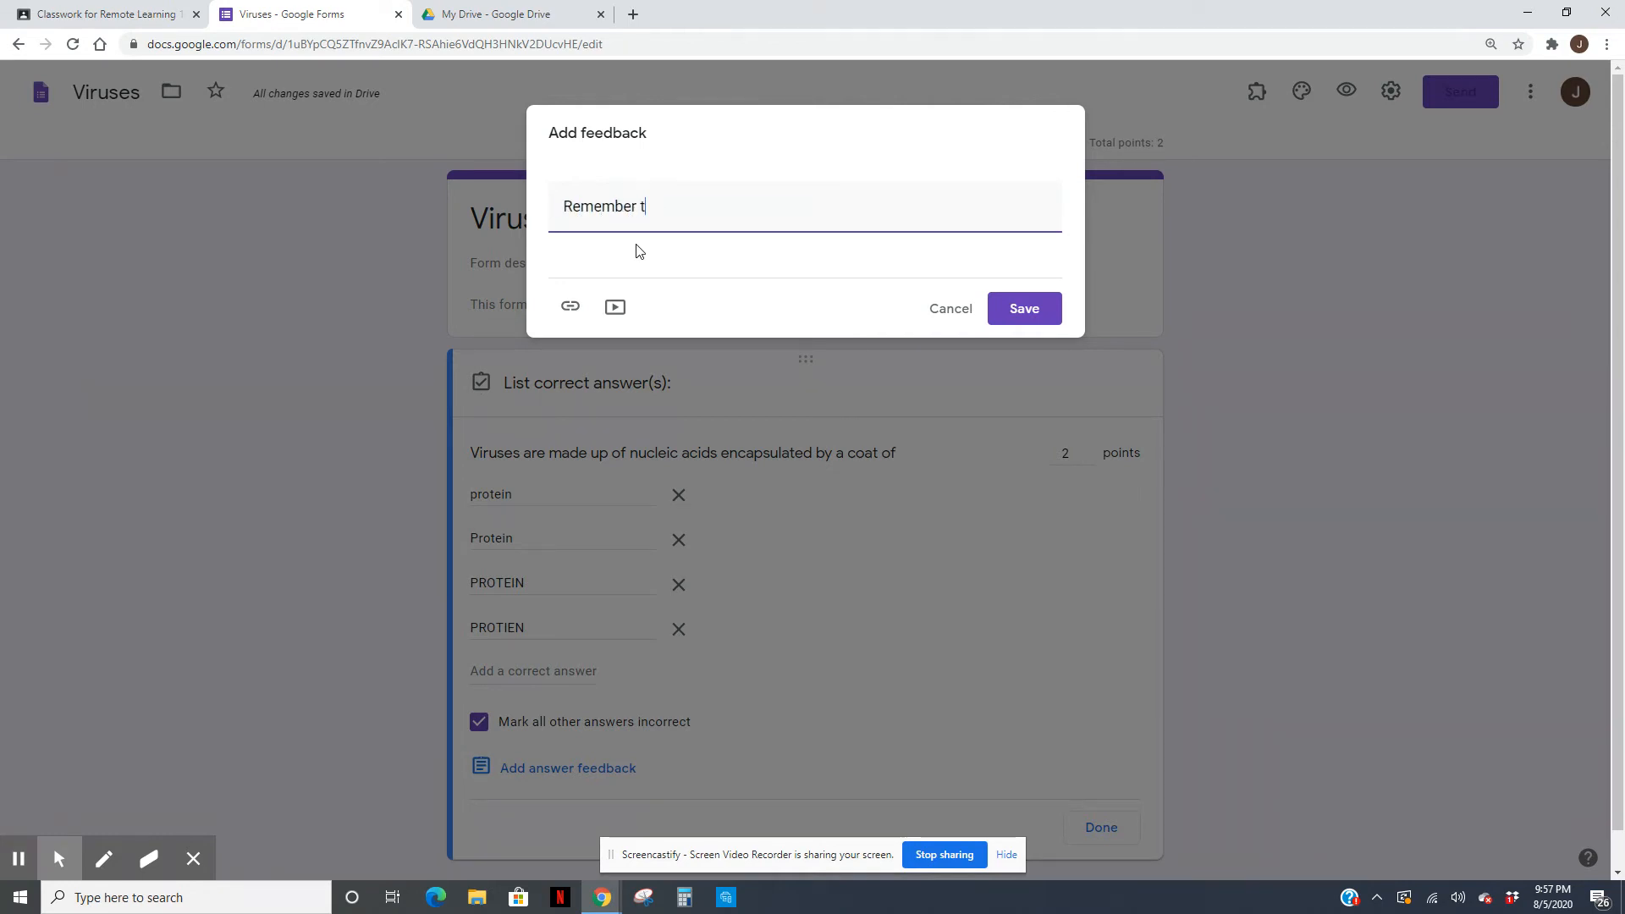
text(he video on acids.)
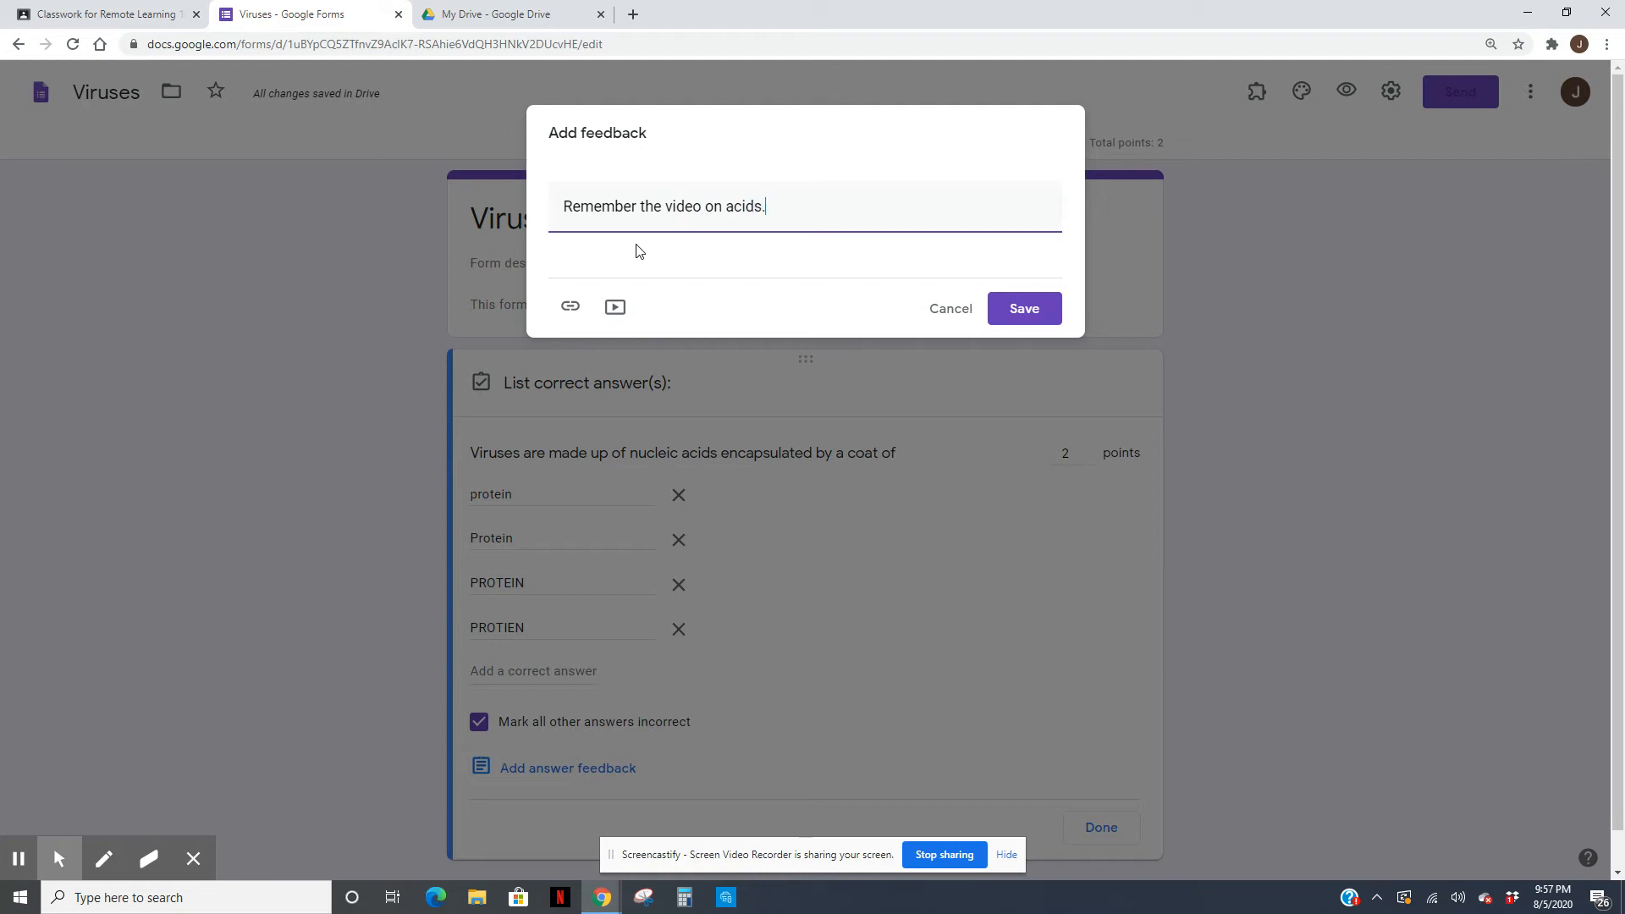
click(615, 307)
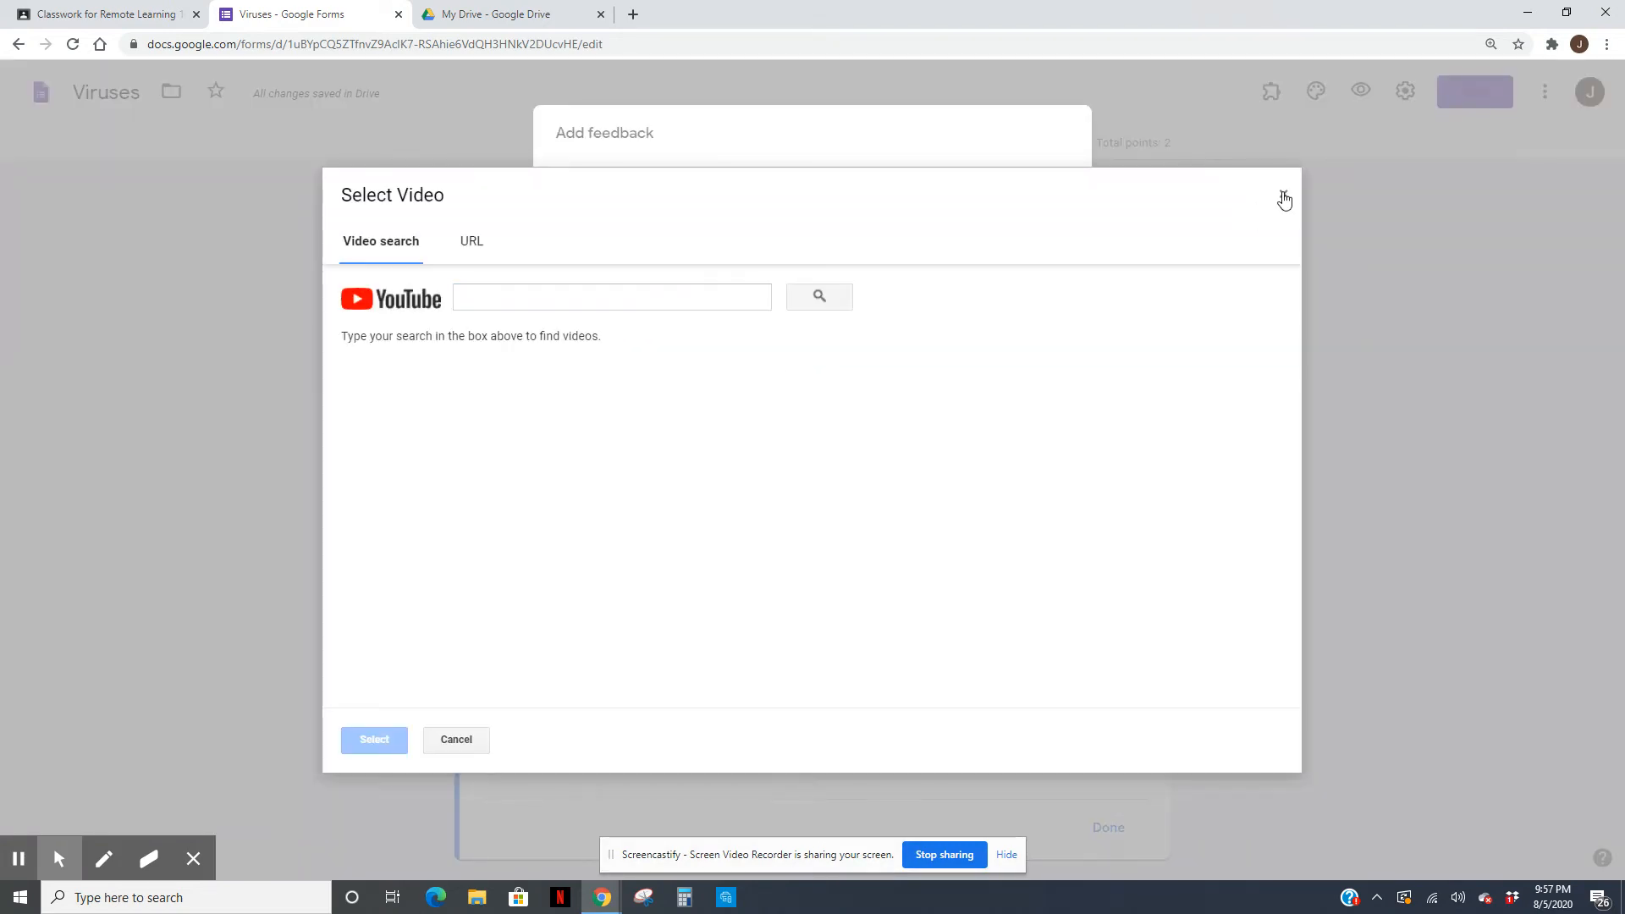
click(1281, 189)
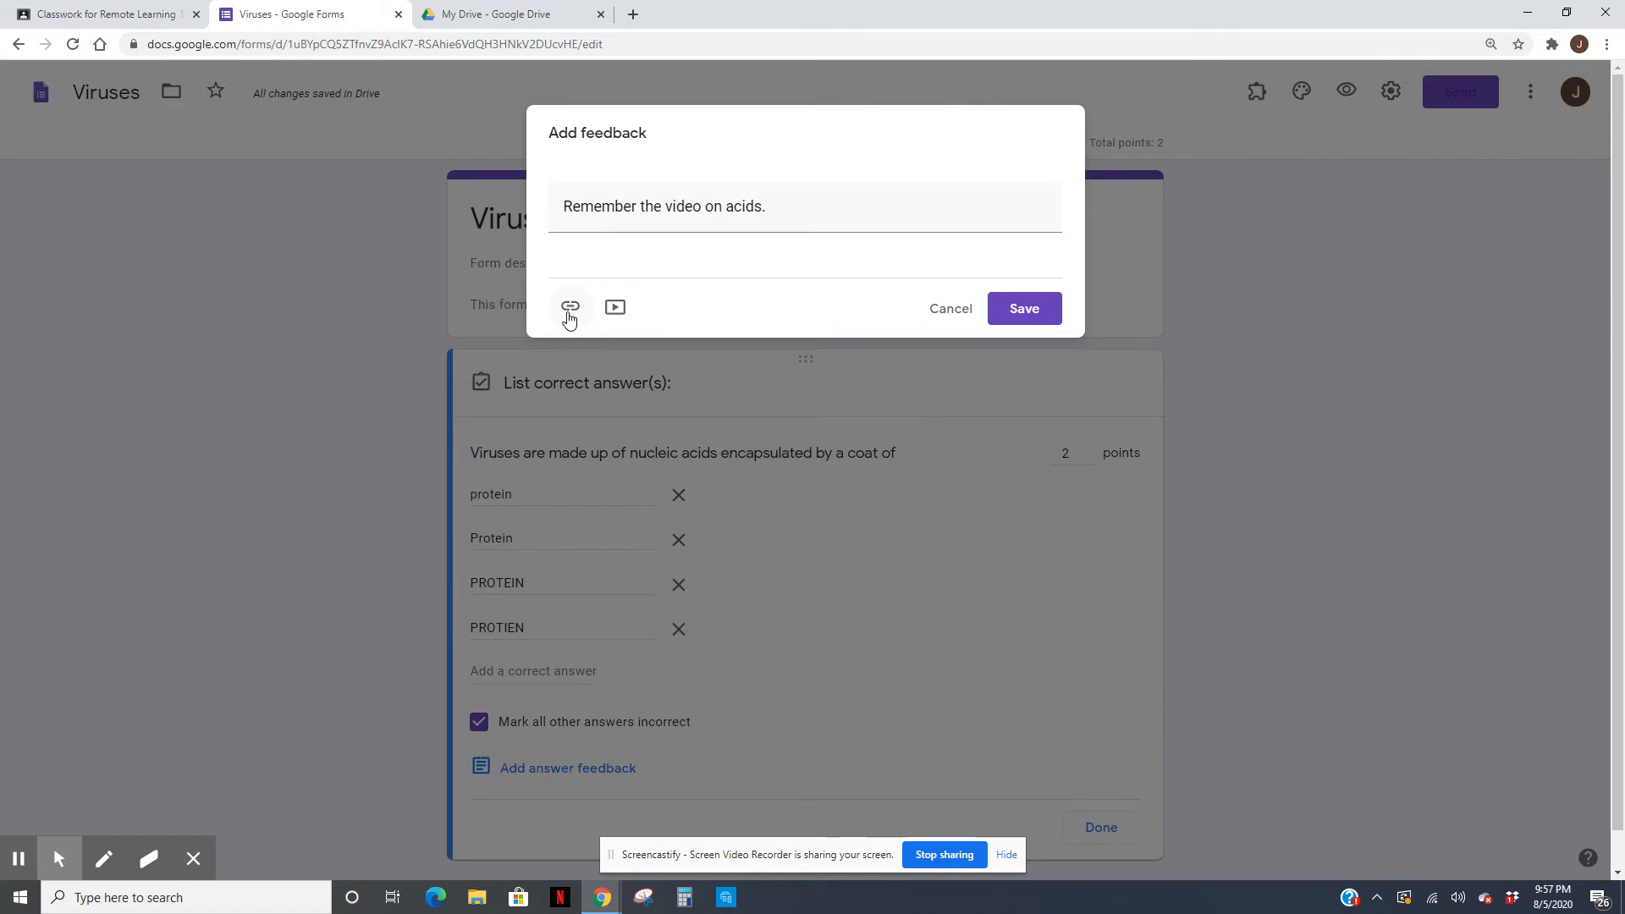
click(1025, 310)
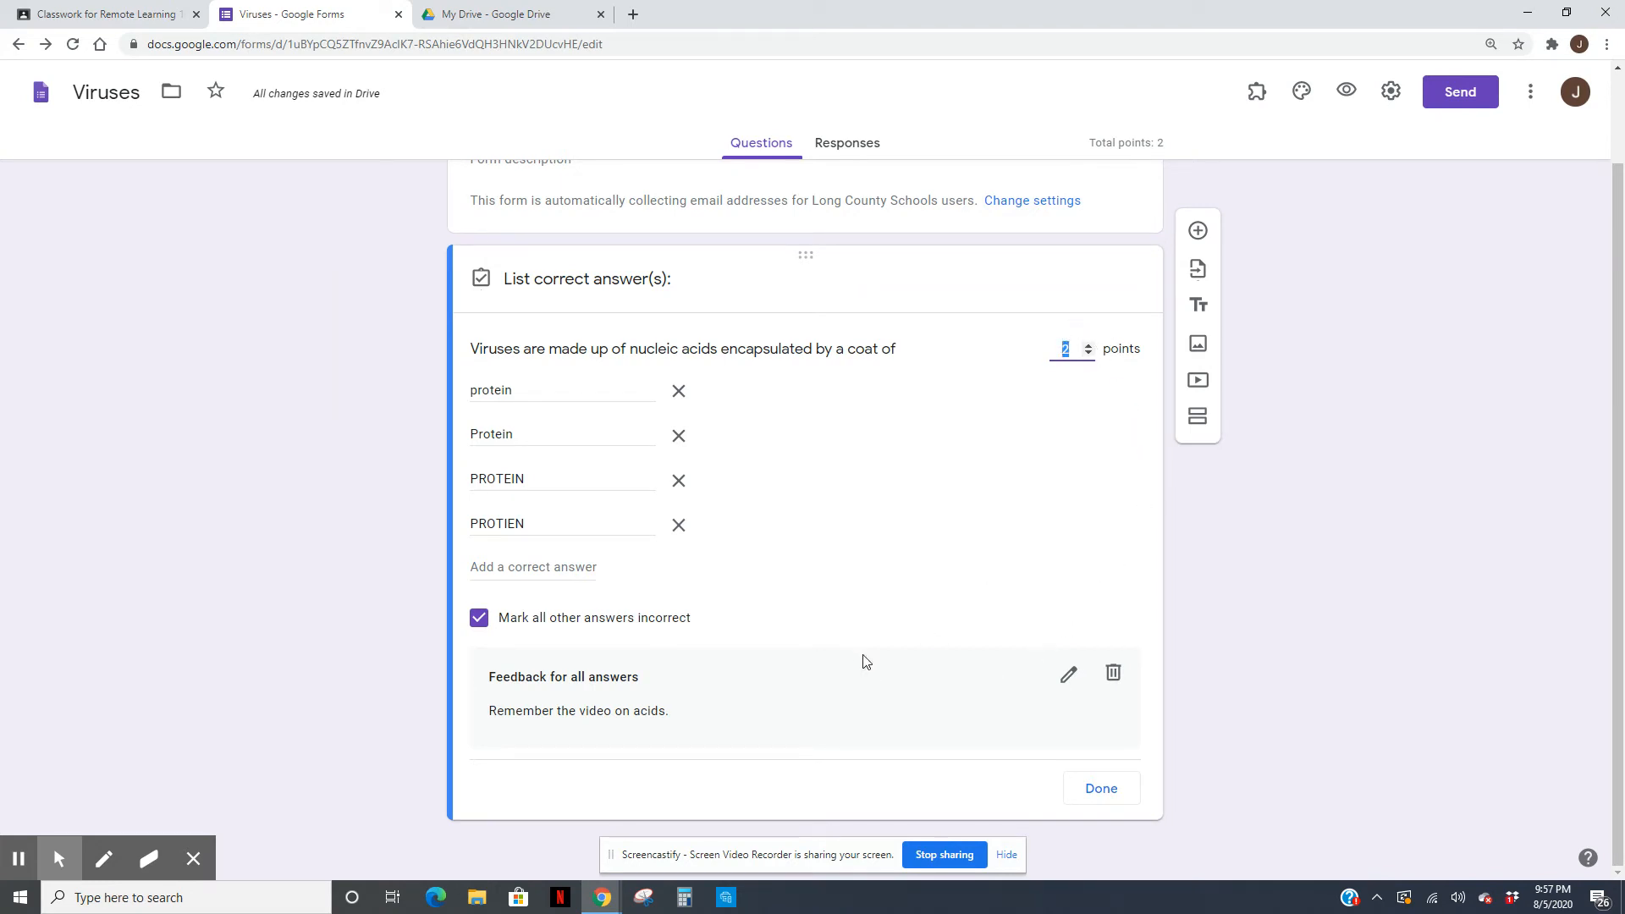
click(1103, 790)
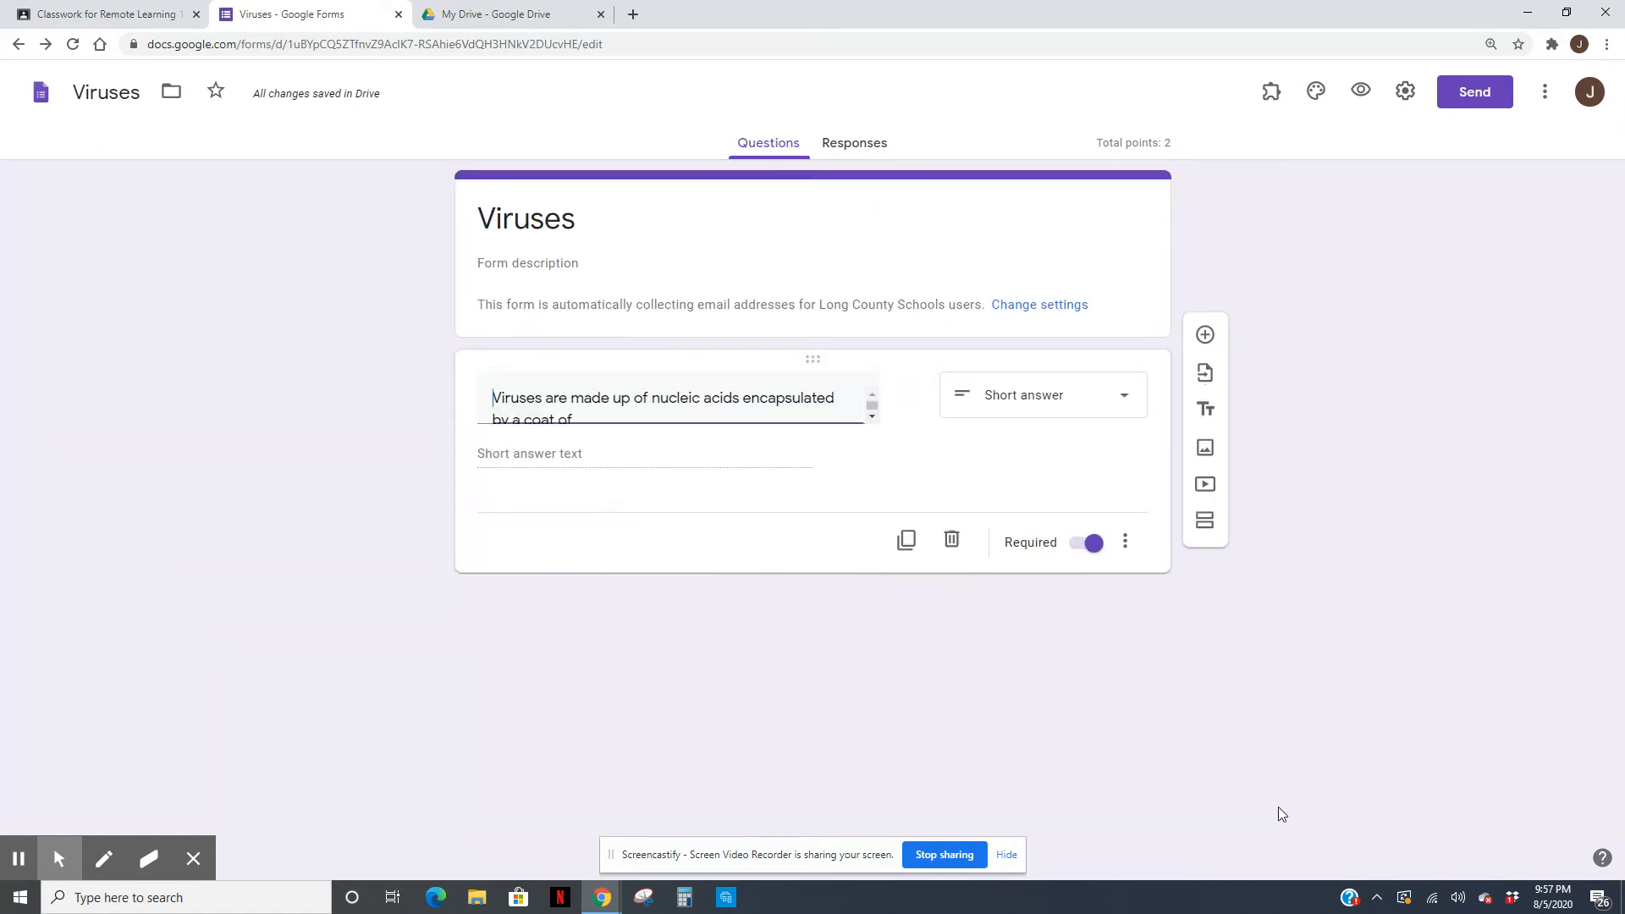
Add a second question with the text "Unlike bacteria, viruses, are not composed of" copied from Viruses.pdf in Google Drive
click(1205, 334)
click(529, 14)
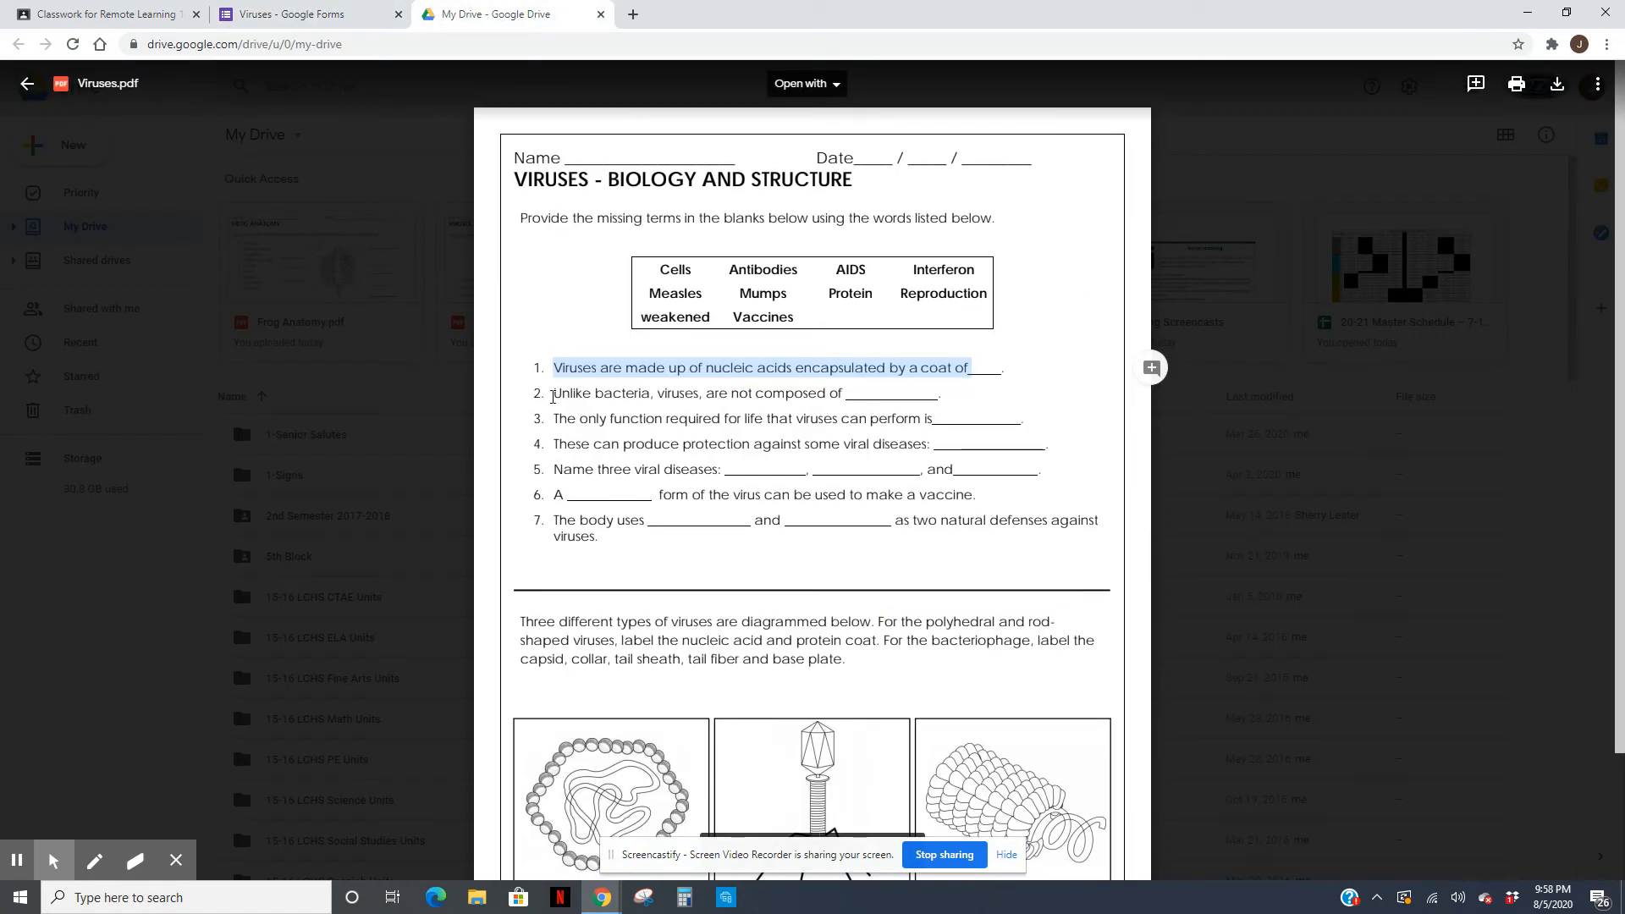
double_click(679, 392)
drag(561, 393, 836, 388)
key(ctrl+c)
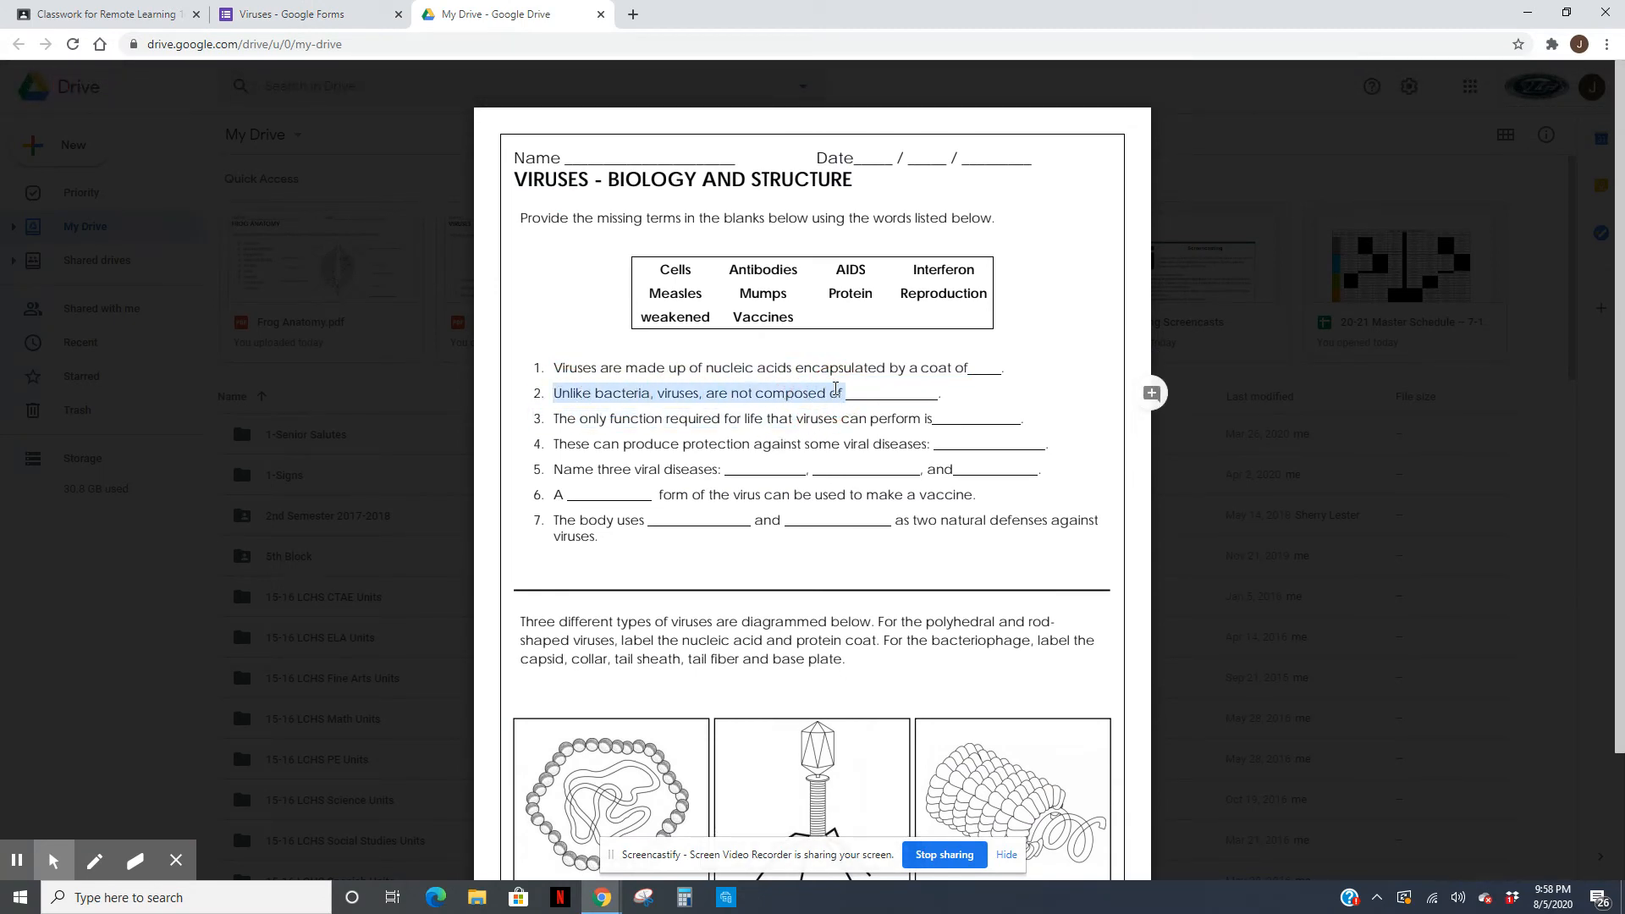
click(292, 13)
click(592, 556)
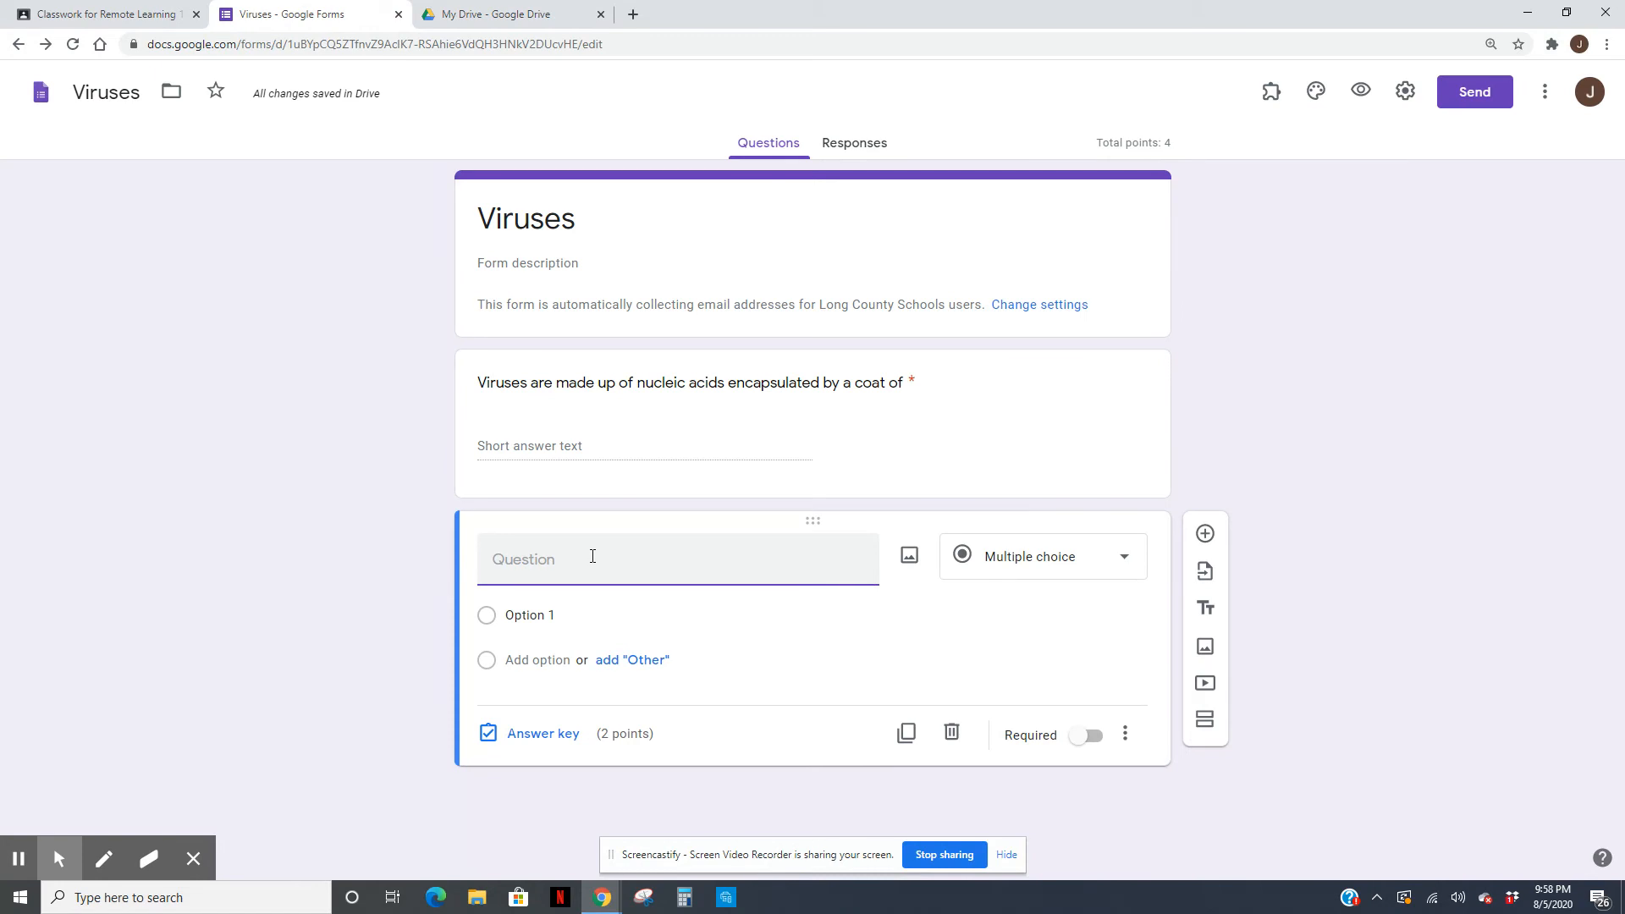
key(ctrl+v)
Make the second question a required short answer question
click(1095, 564)
click(1023, 320)
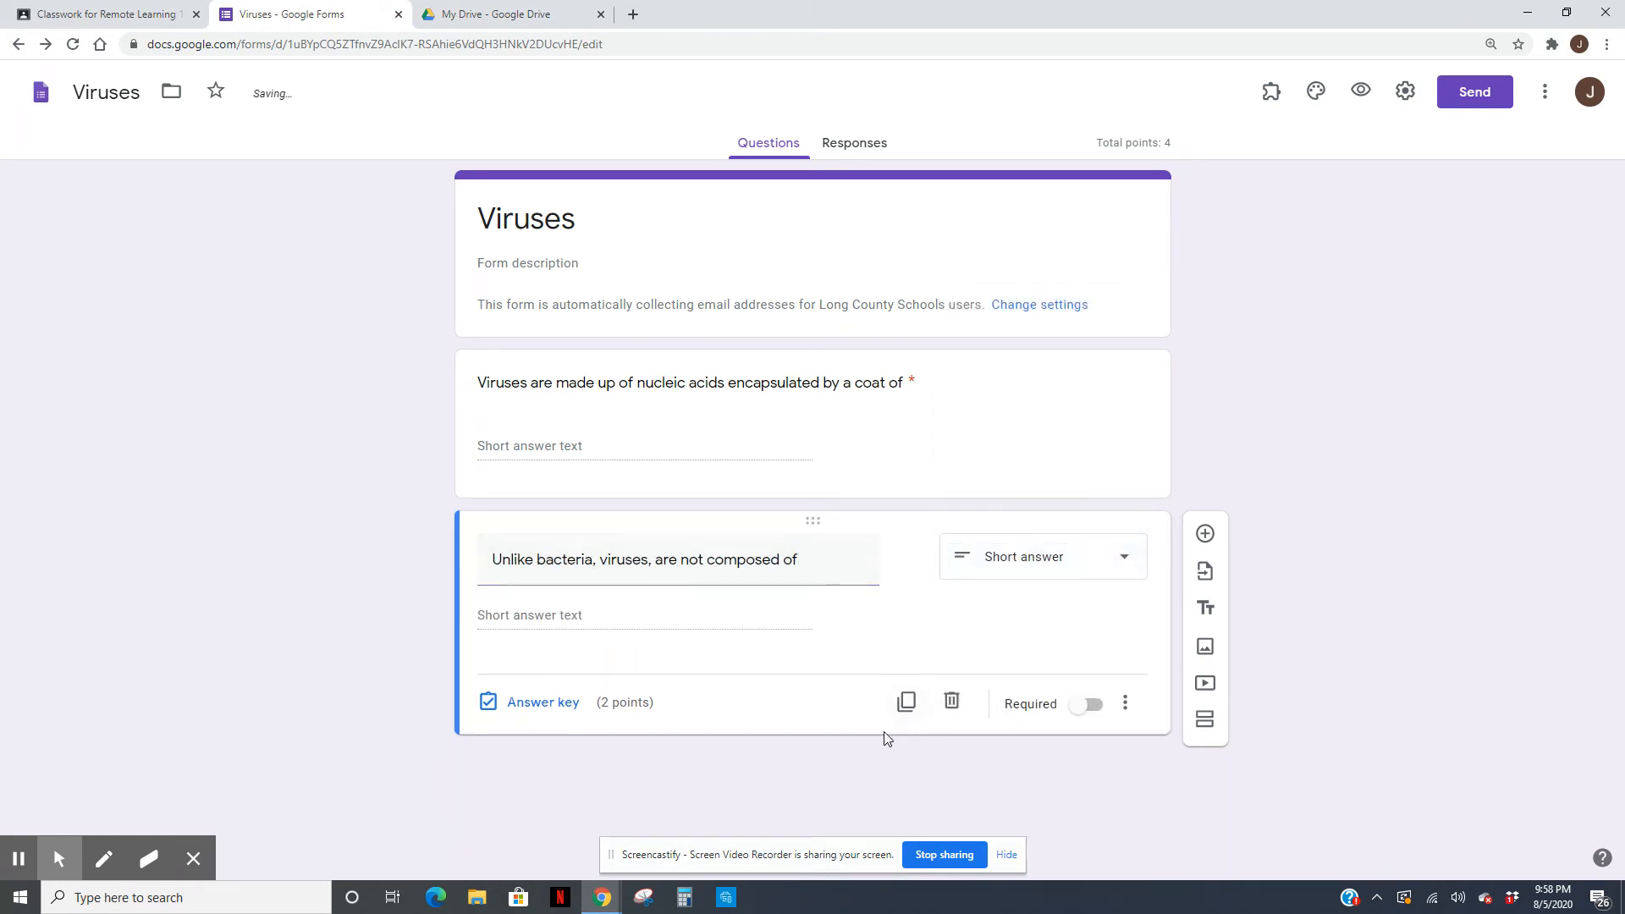
click(1092, 705)
Add three placeholder entries reading "Correct Answer" to the second question's answer key, mark all other answers incorrect, and finish the key
click(534, 711)
click(521, 658)
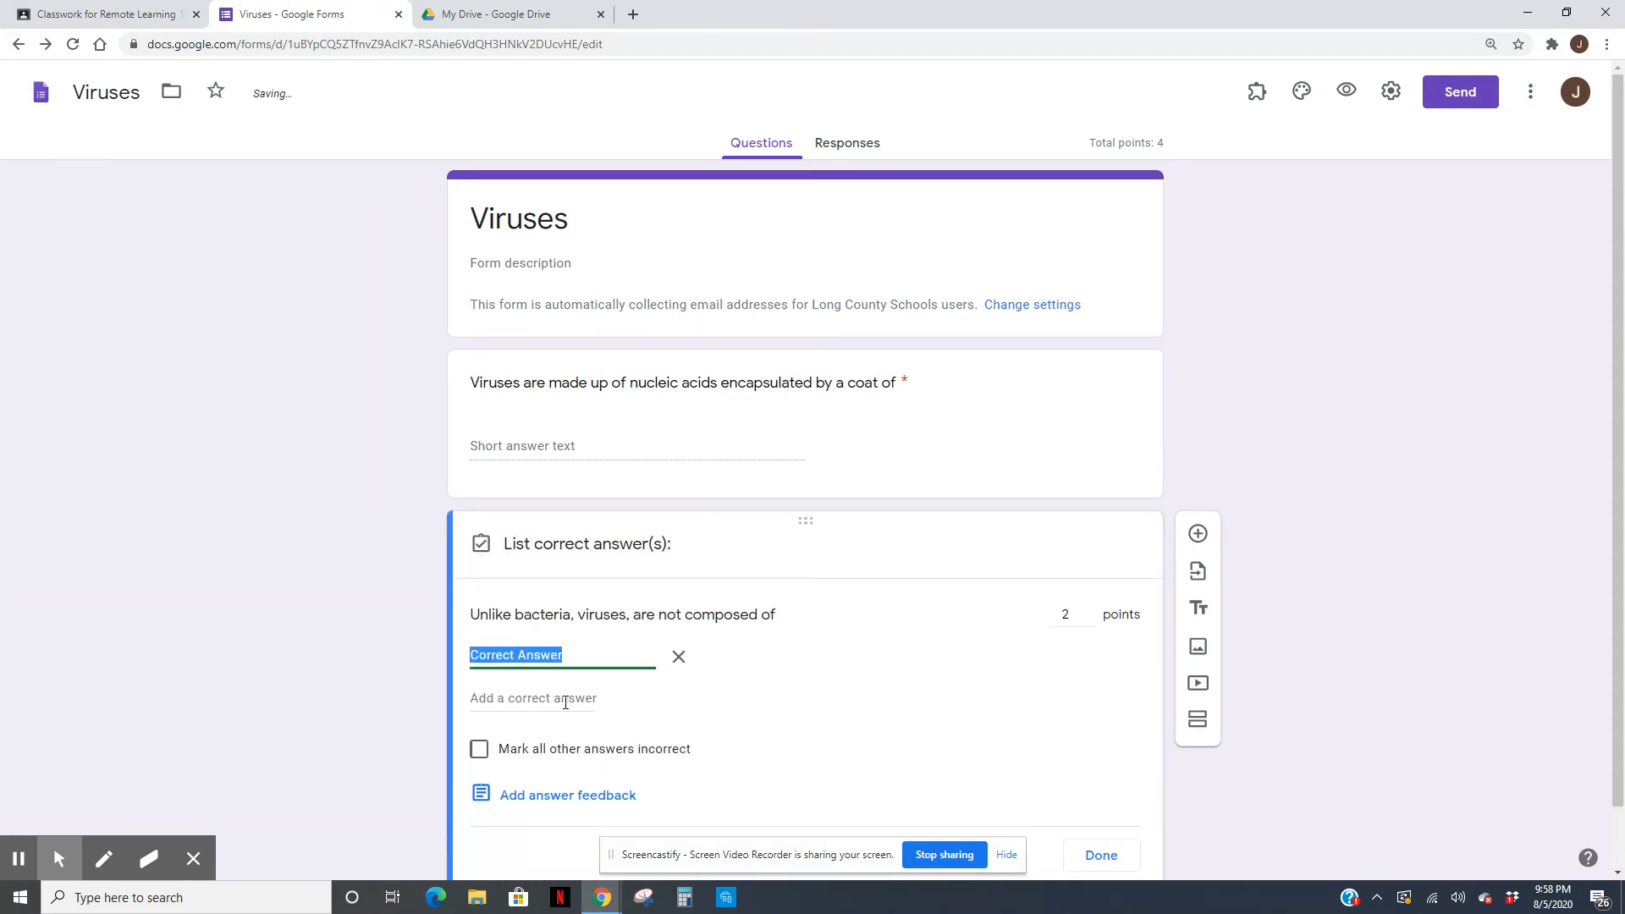
click(535, 701)
click(533, 744)
scroll(802, 769, down, 2)
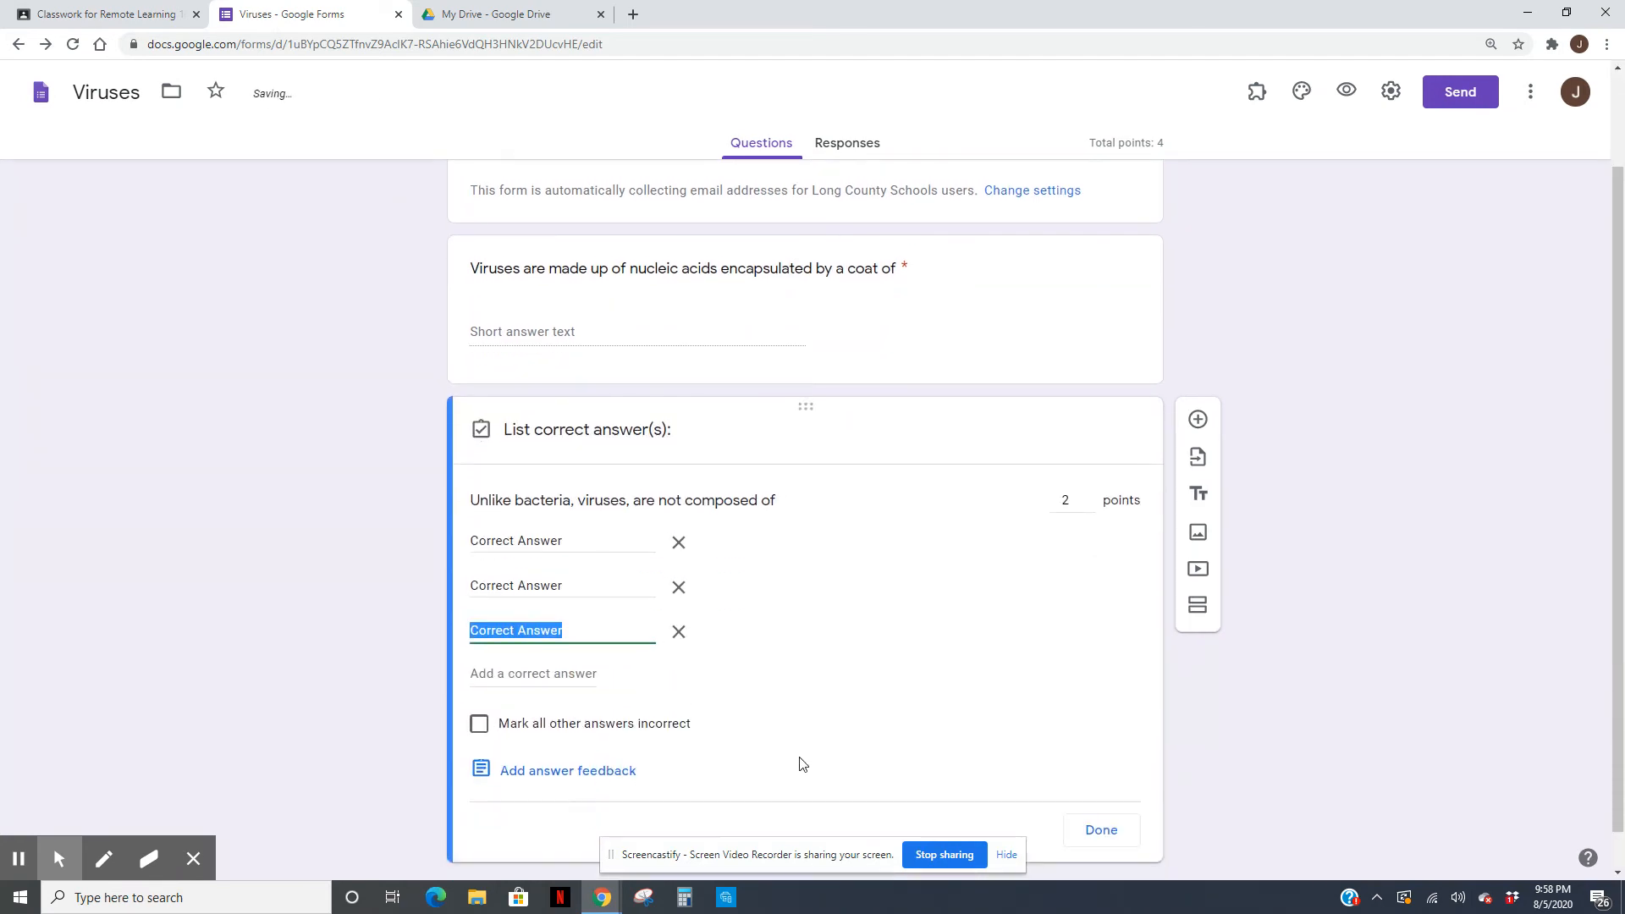
click(479, 682)
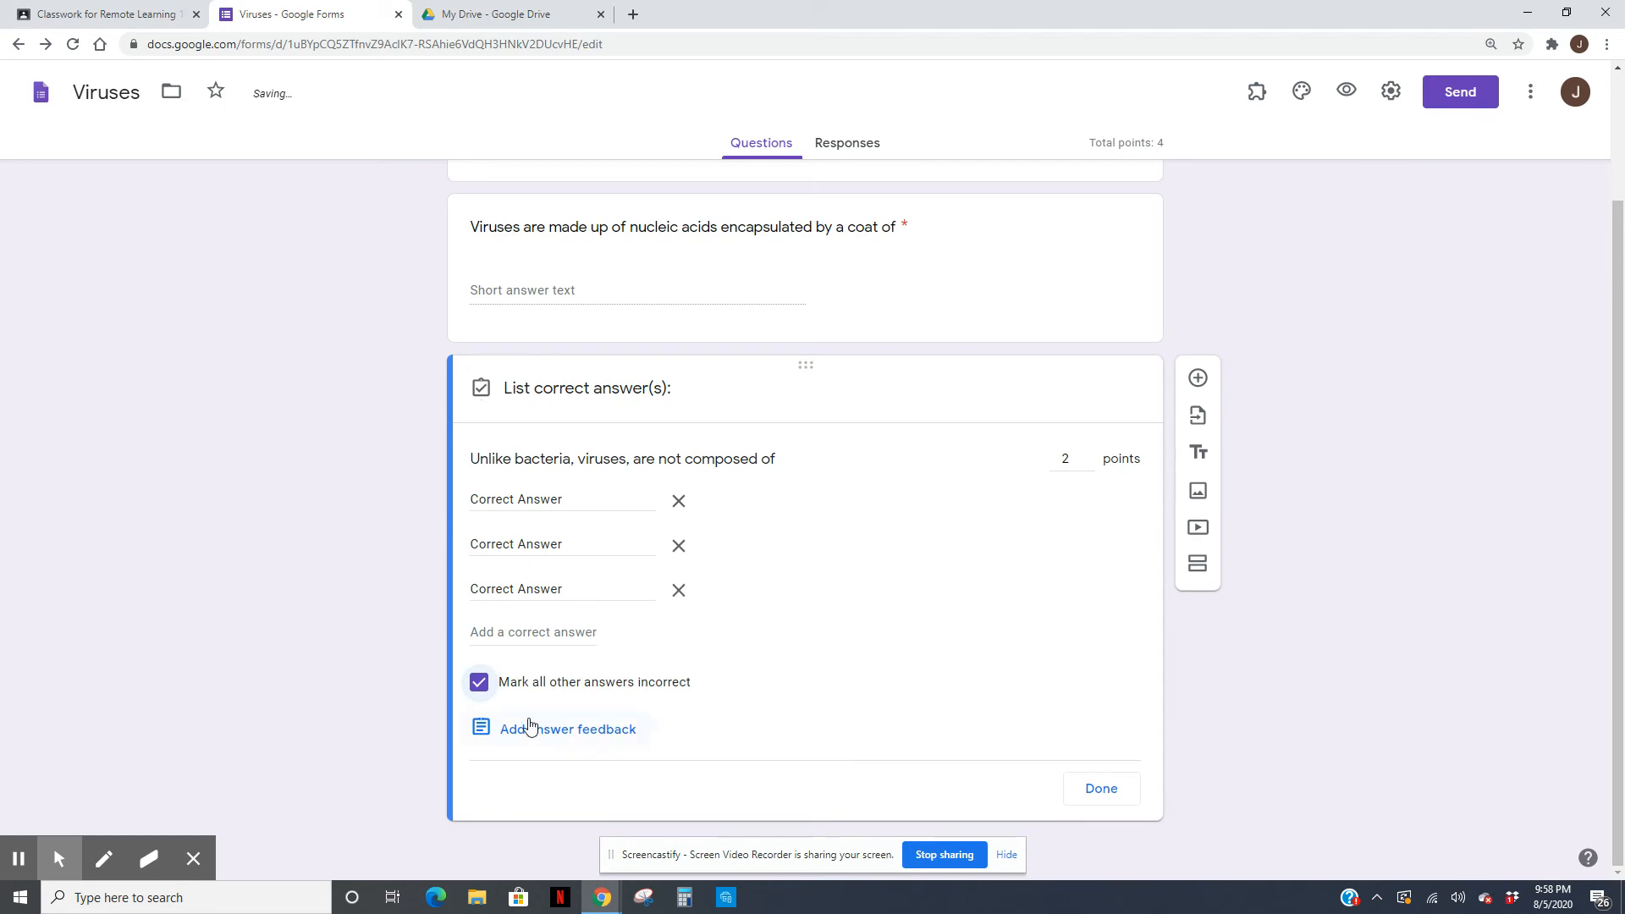
click(1103, 792)
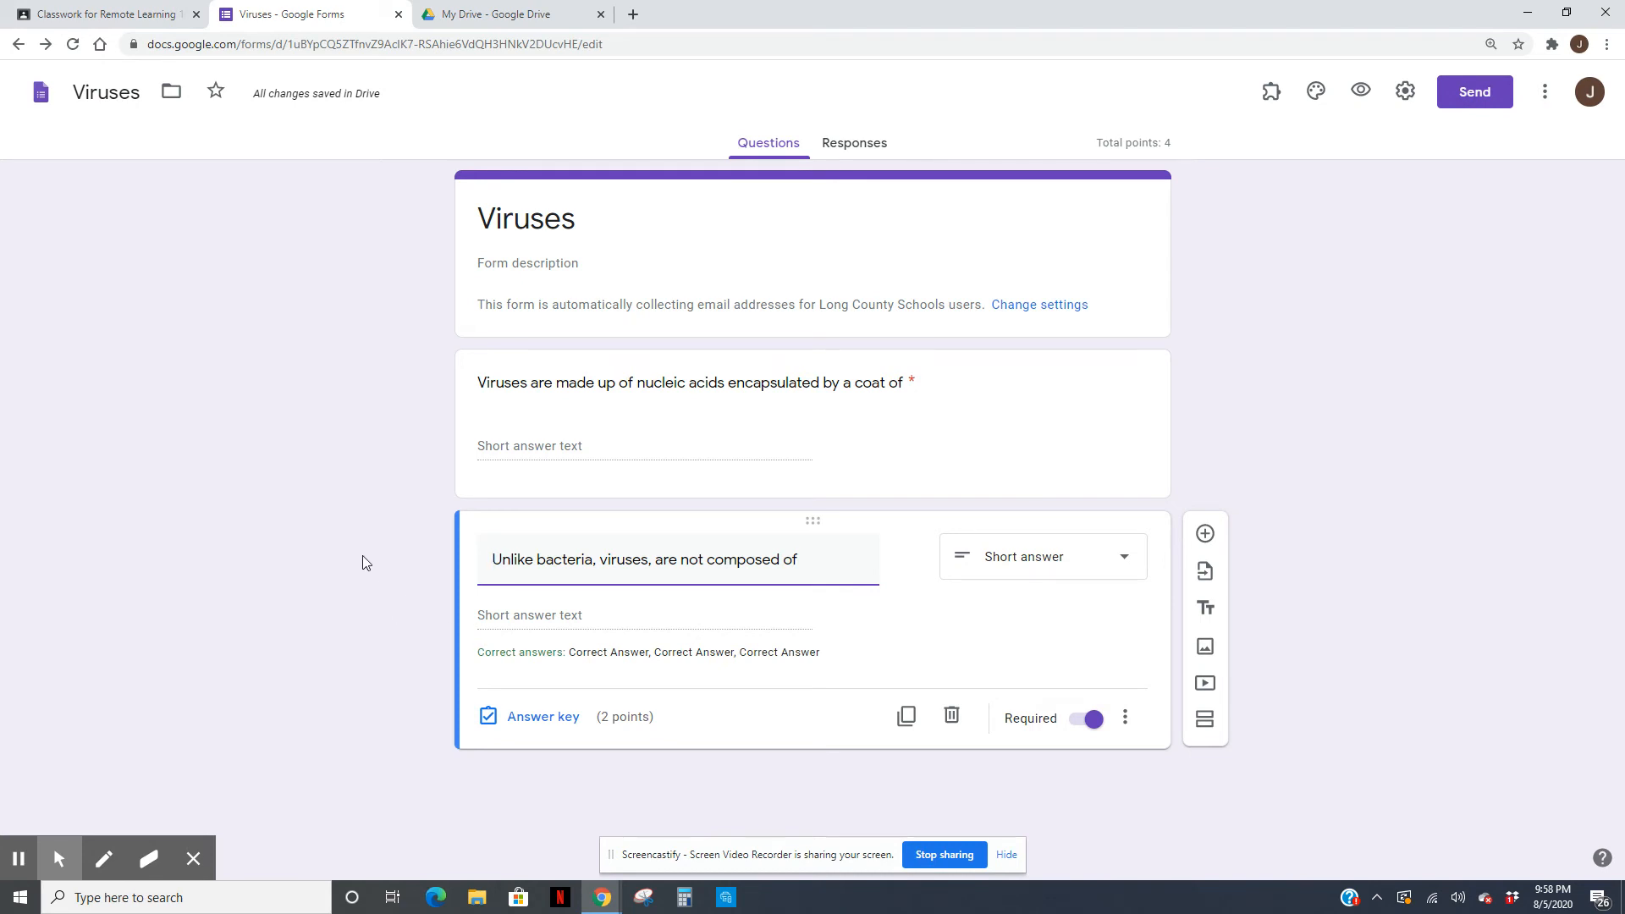
Switch to Google Classroom, examine a new quiz assignment in the Remote Learning 101-- Demo classwork, and close it without assigning
click(106, 19)
click(506, 159)
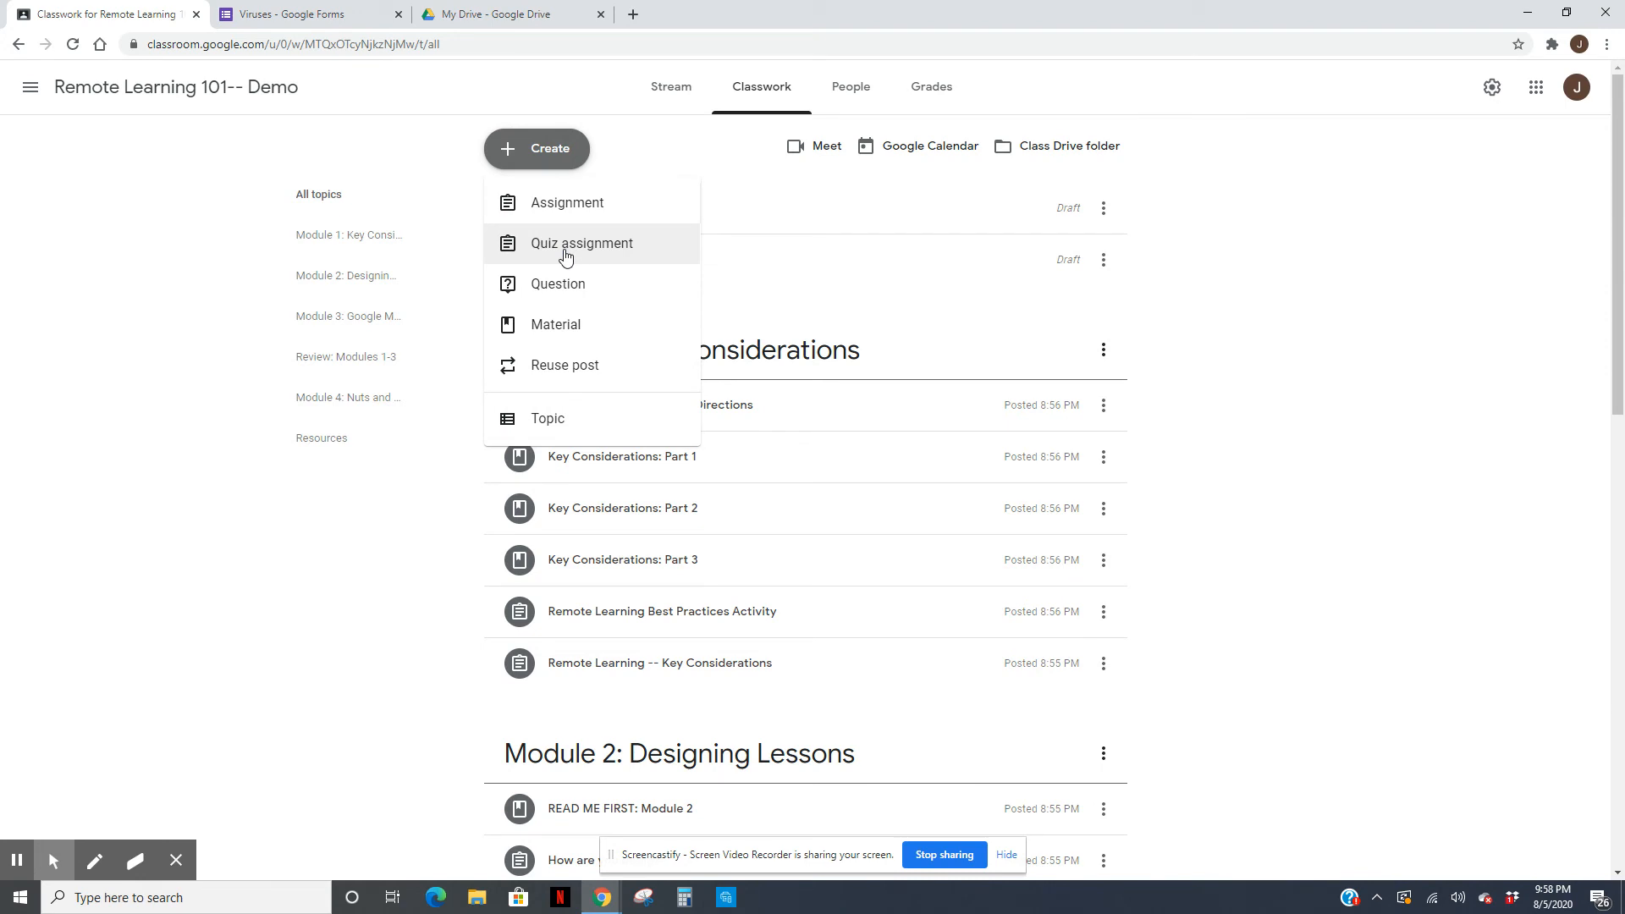
click(565, 246)
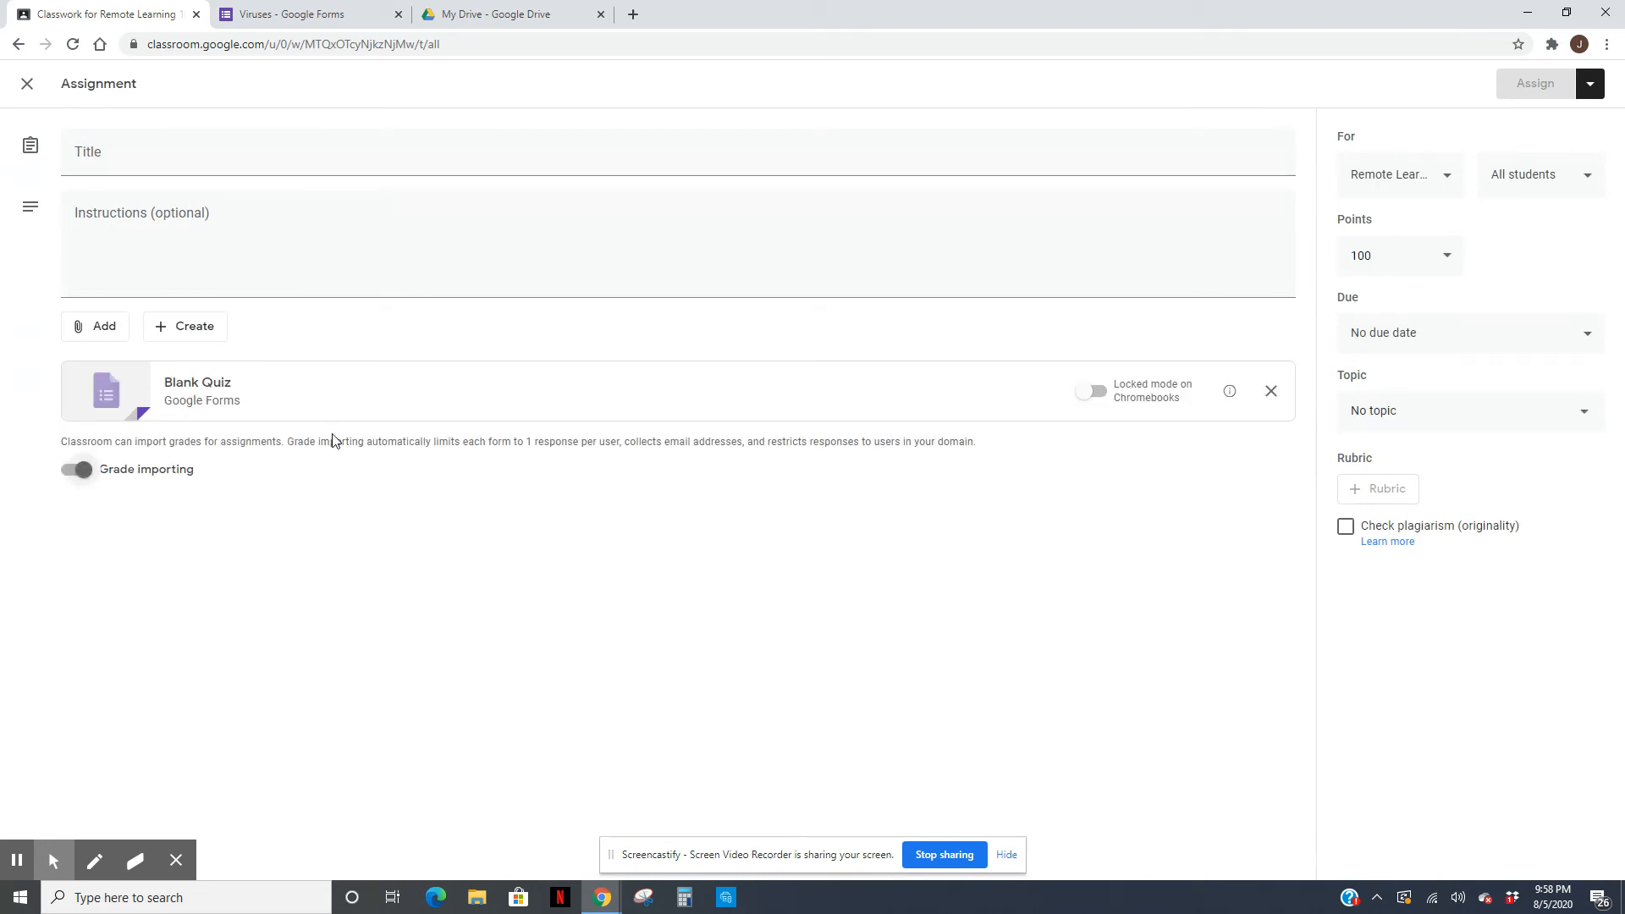
click(28, 85)
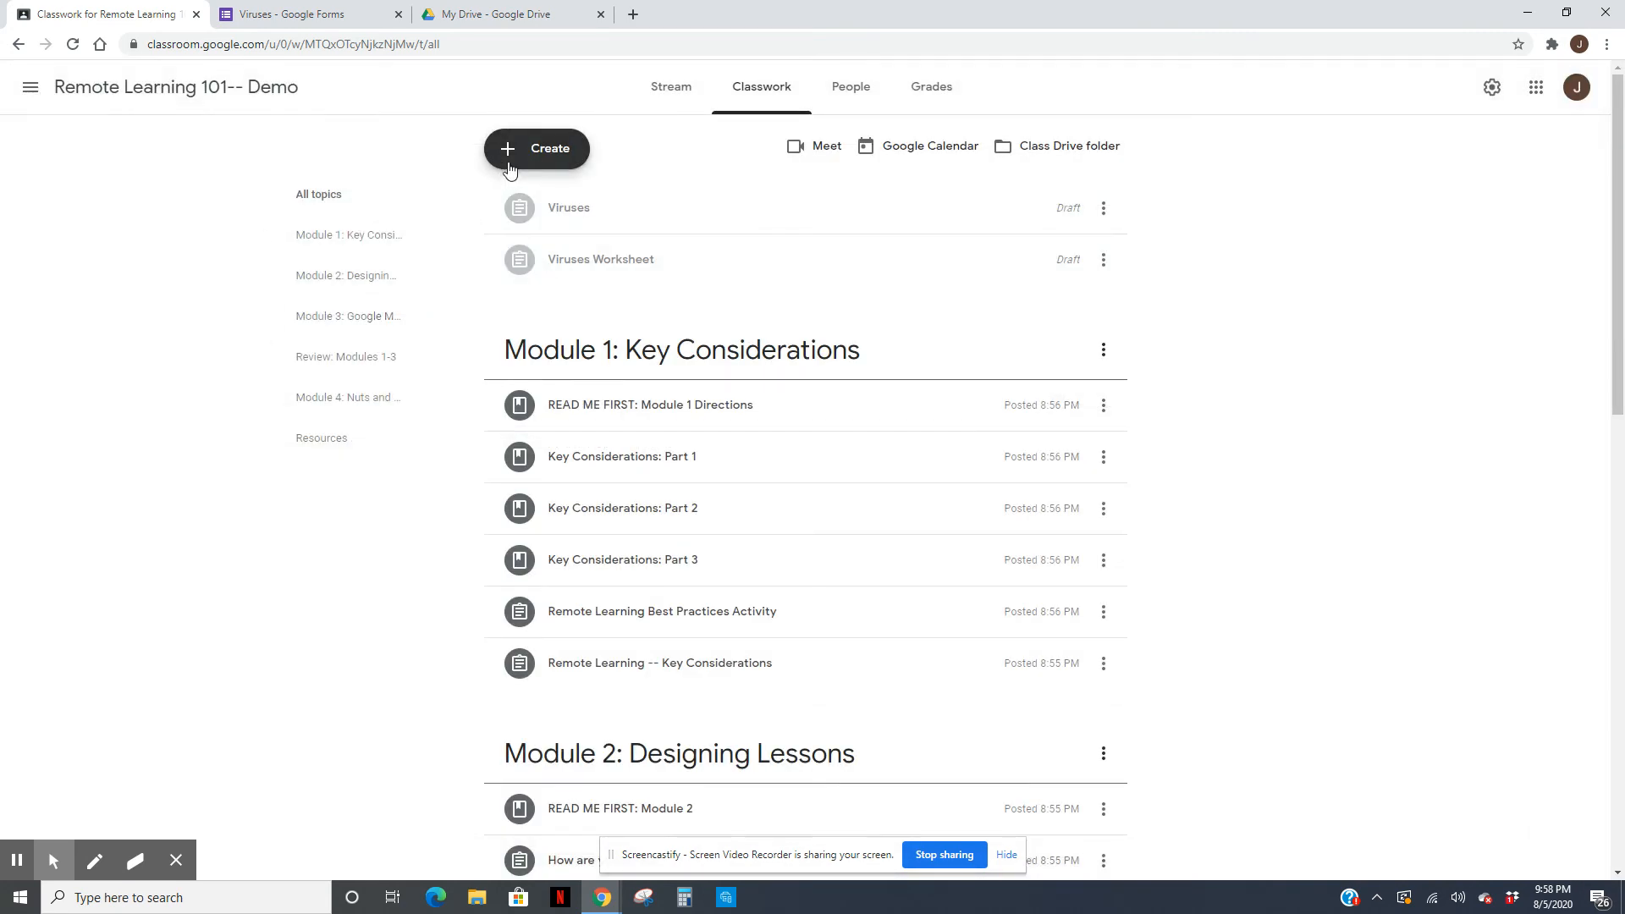
Create a regular classwork assignment with the Viruses form from Google Drive as its only attachment, removing the Blank Quiz form
click(510, 160)
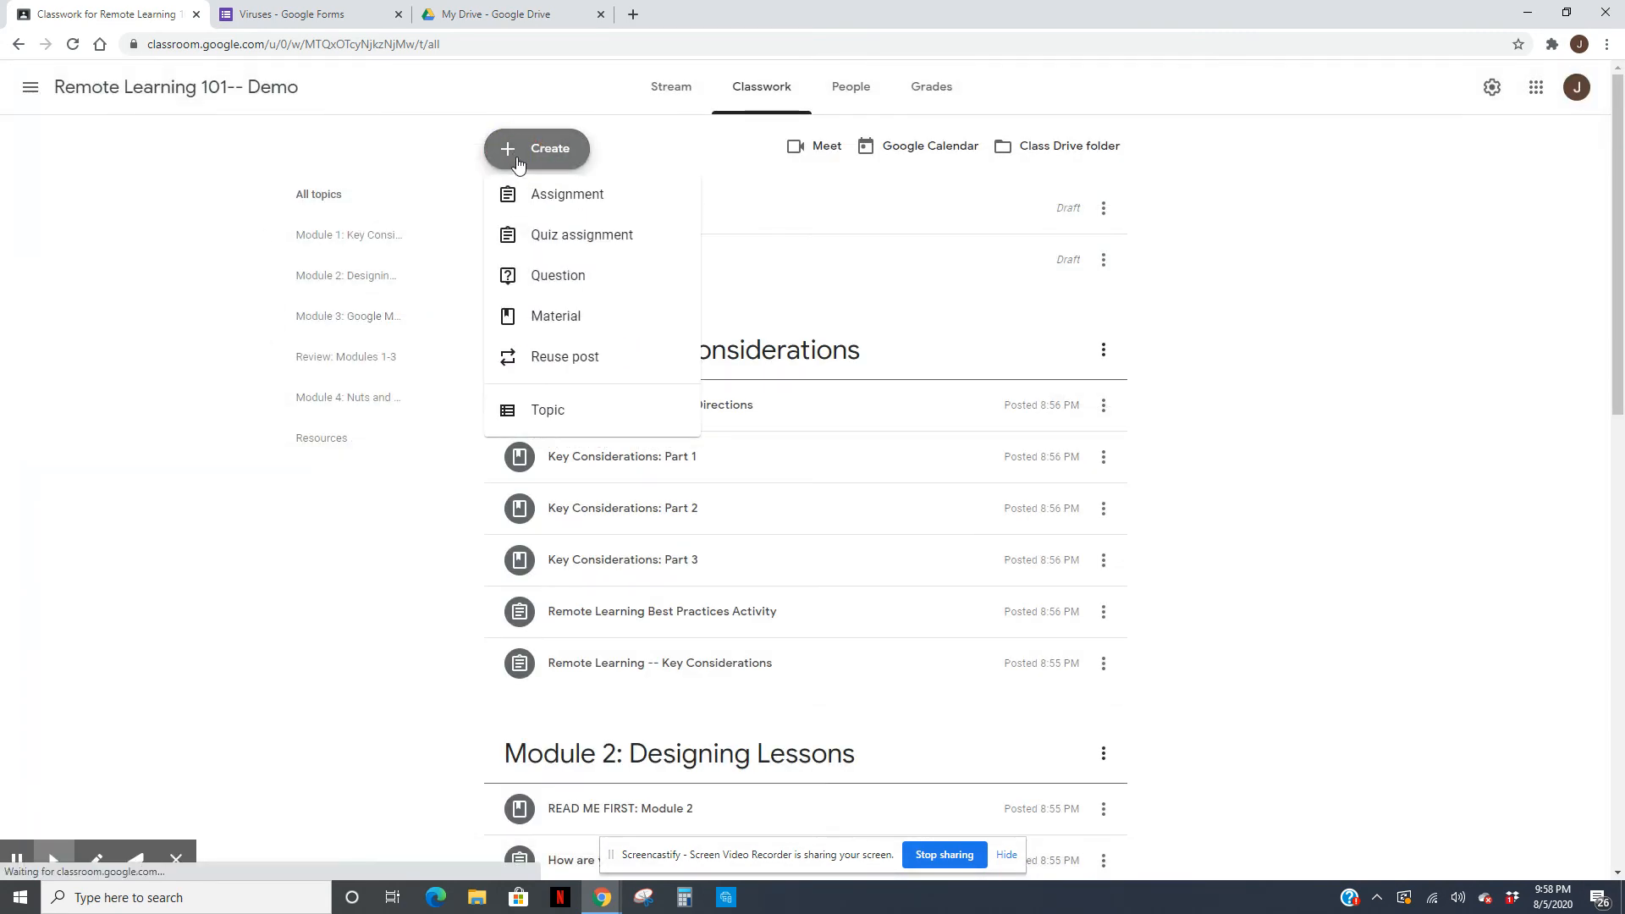
click(552, 219)
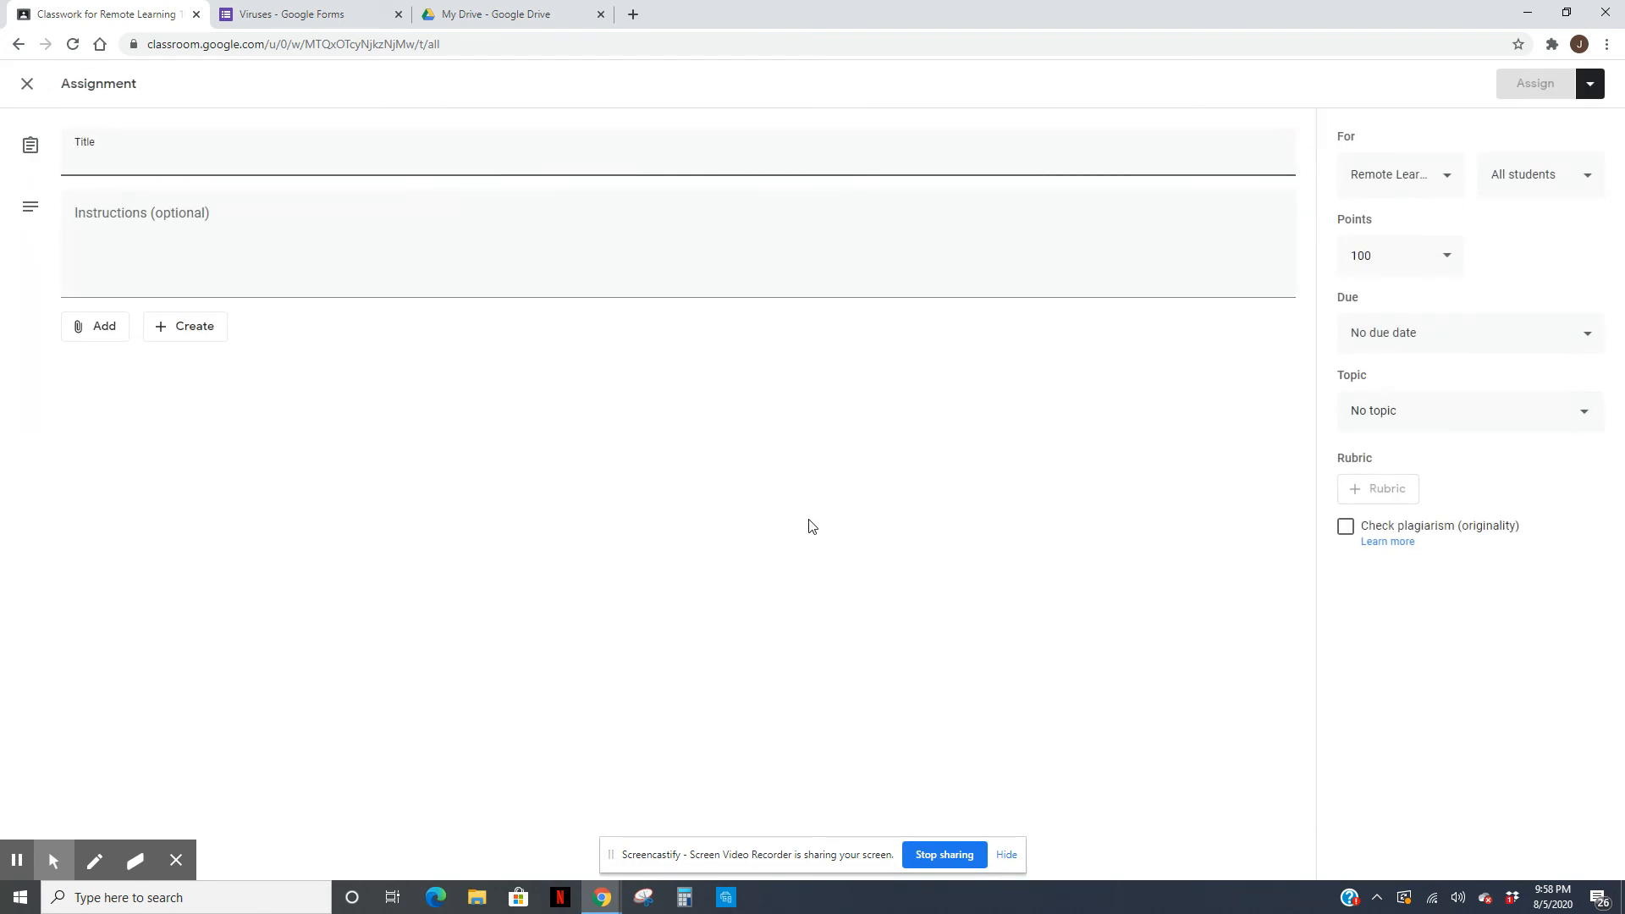
click(85, 326)
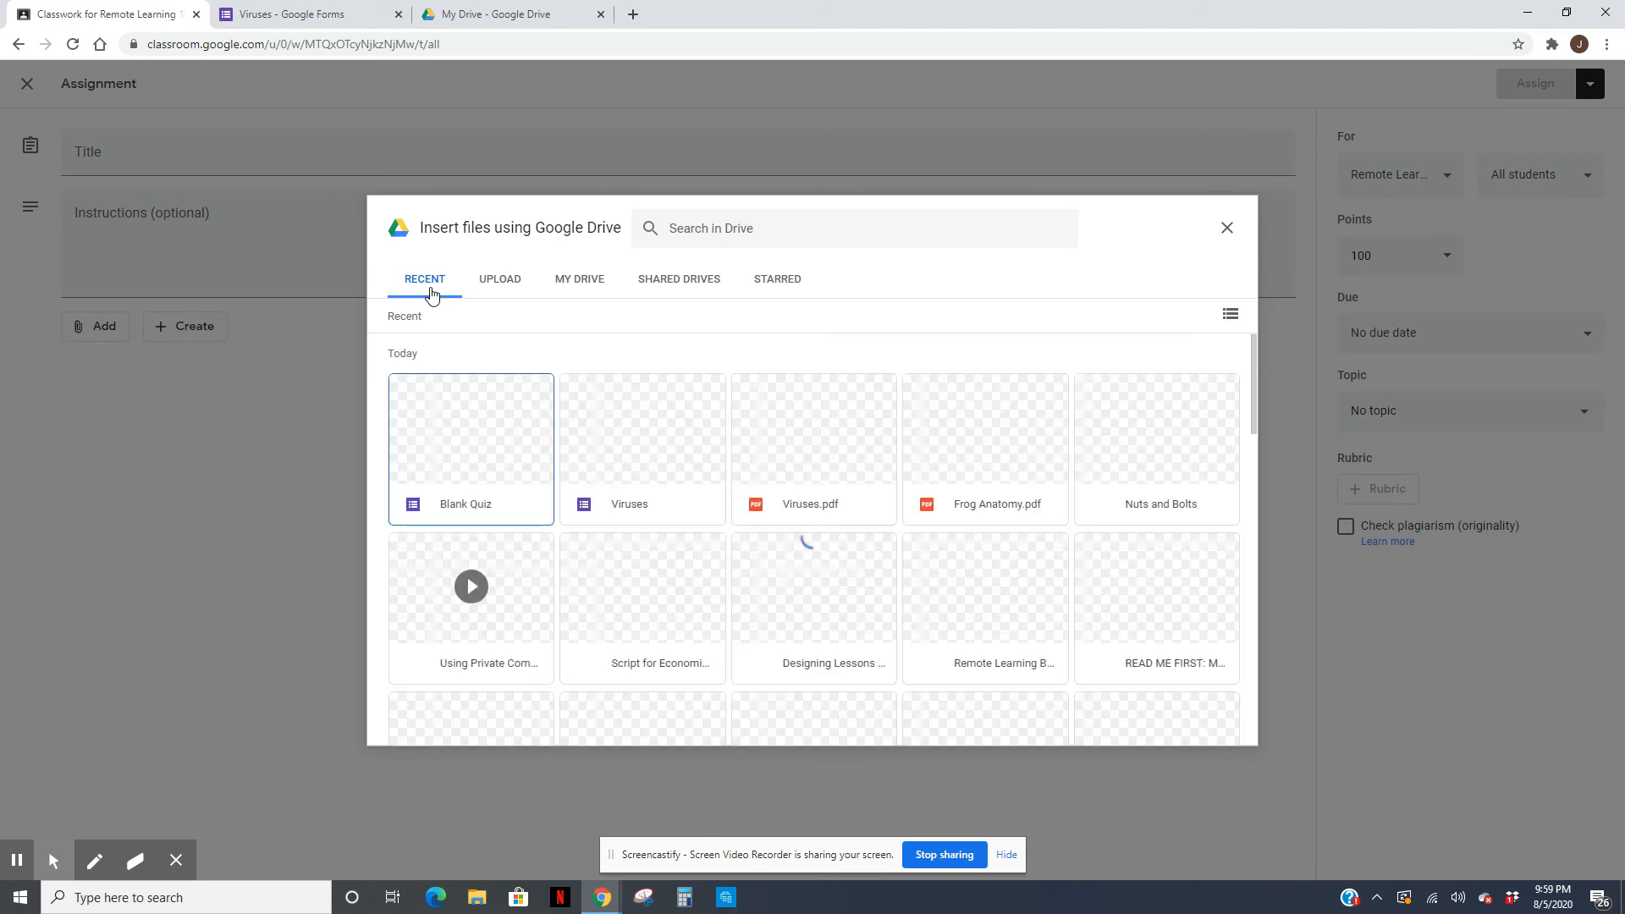
click(460, 445)
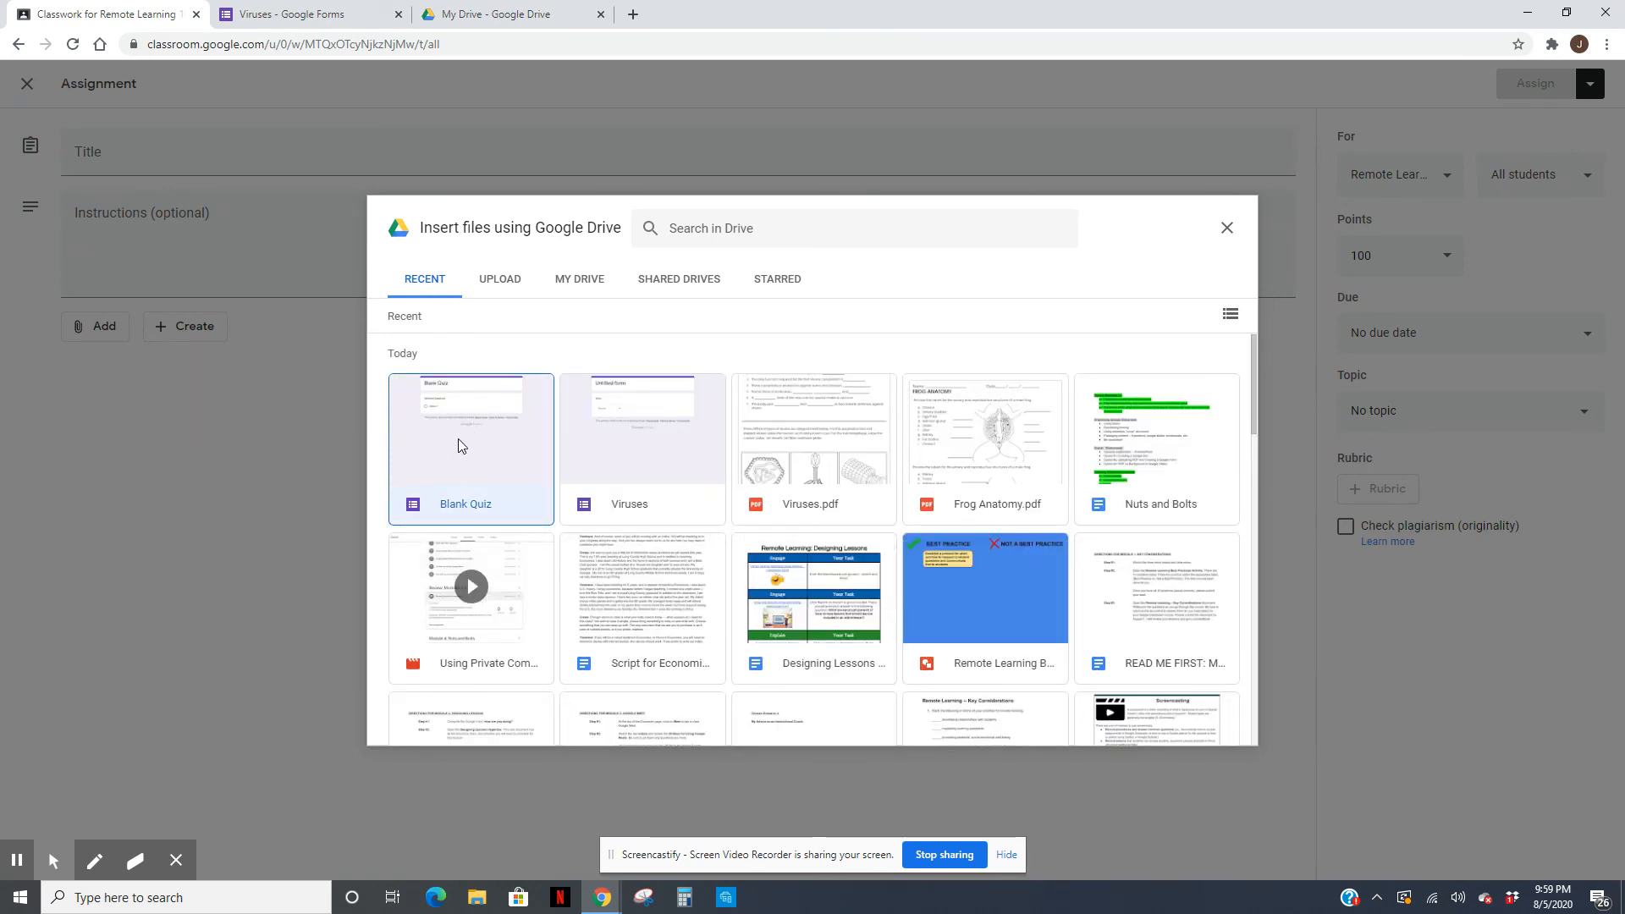
click(607, 449)
click(1217, 726)
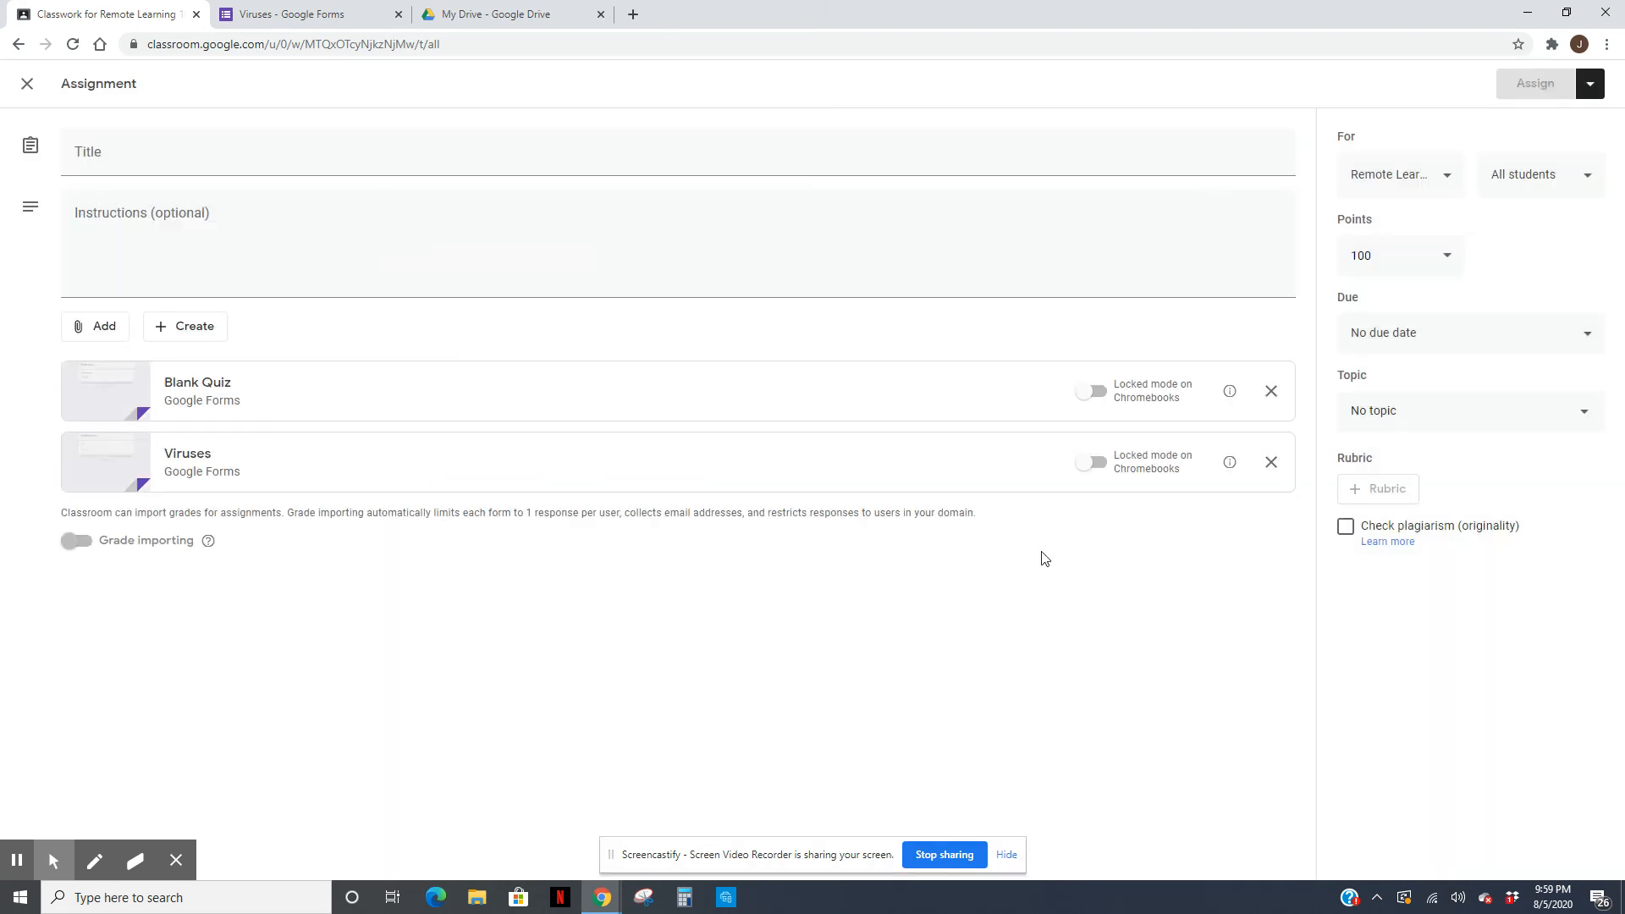
click(1271, 391)
Turn on grade importing and title the assignment "Viruses Worksheet"
click(78, 469)
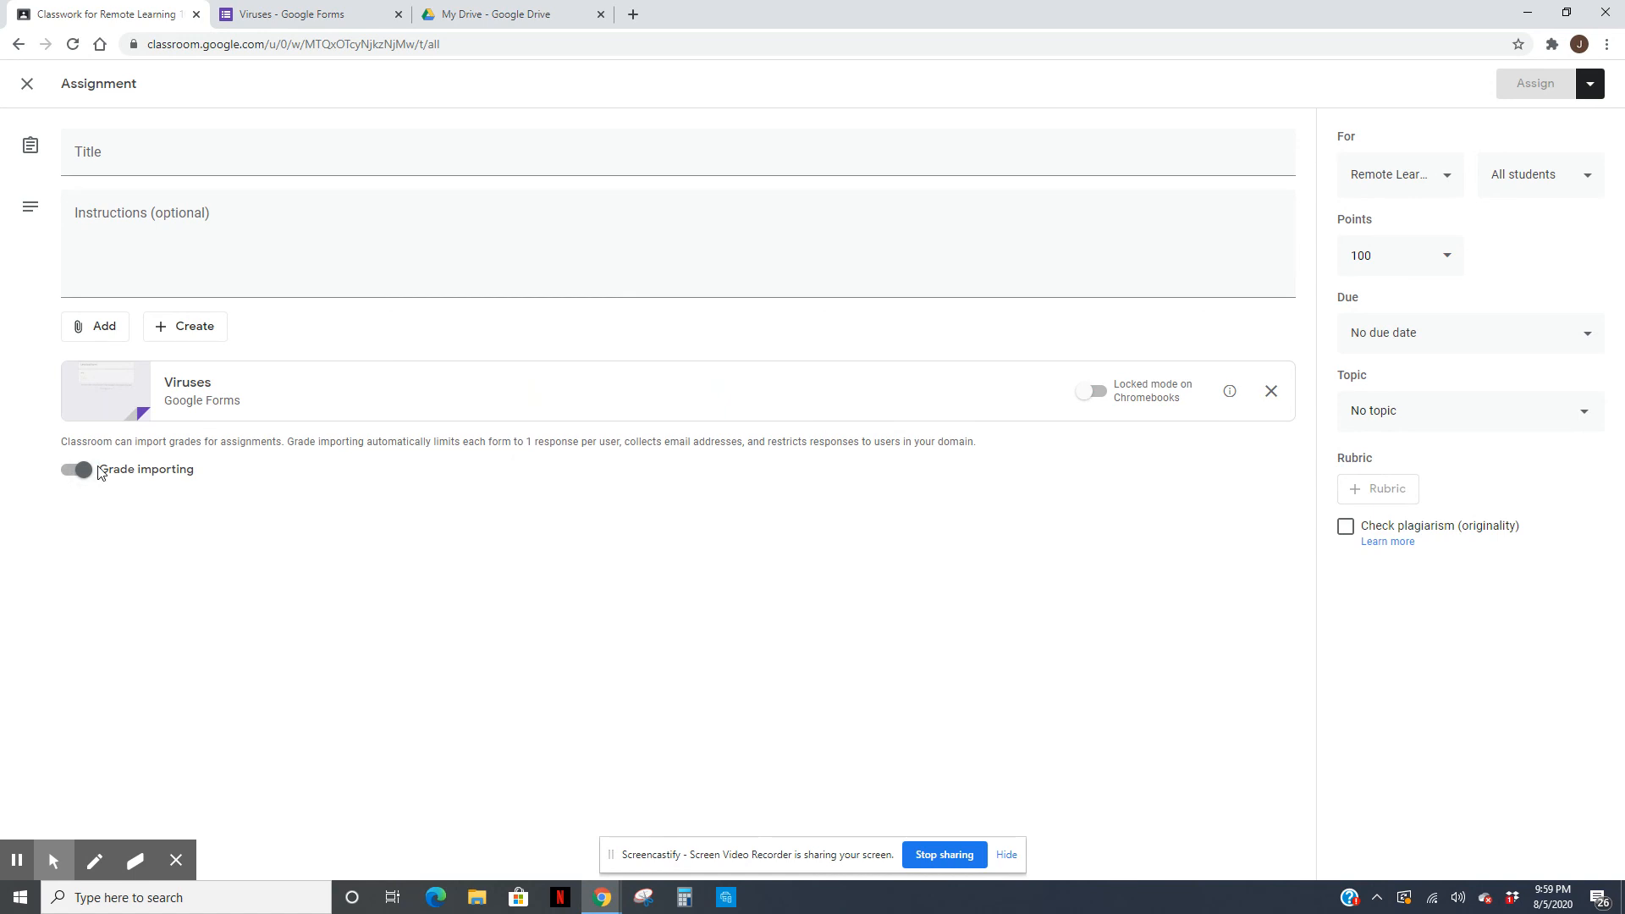
click(92, 157)
text(Viru)
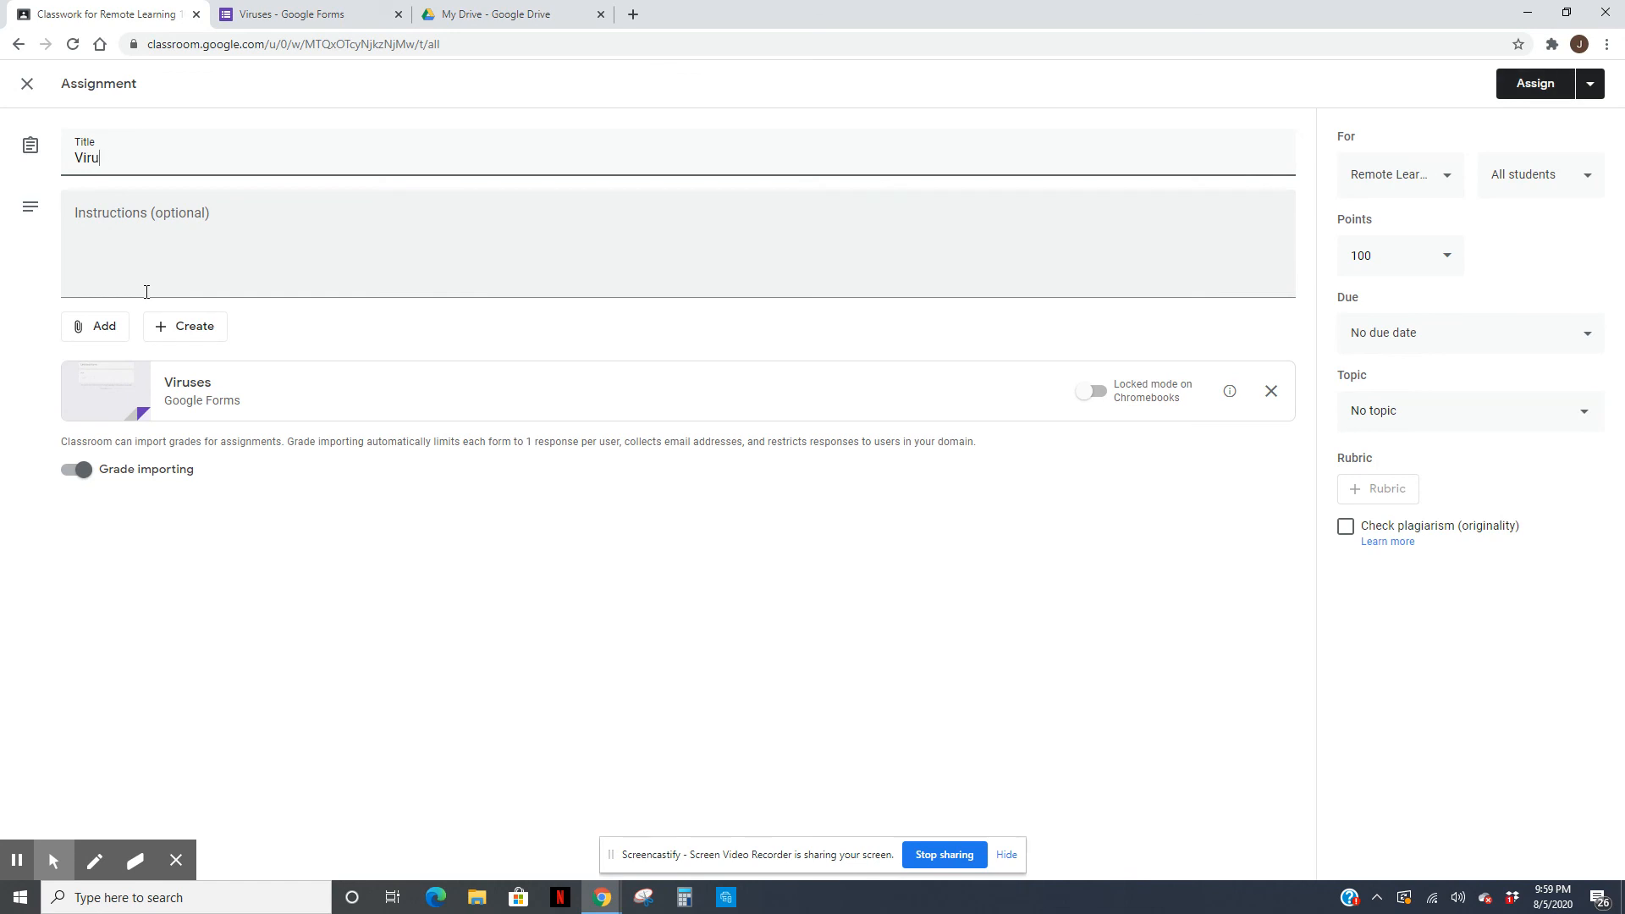
text(ses Worksheets)
click(1481, 343)
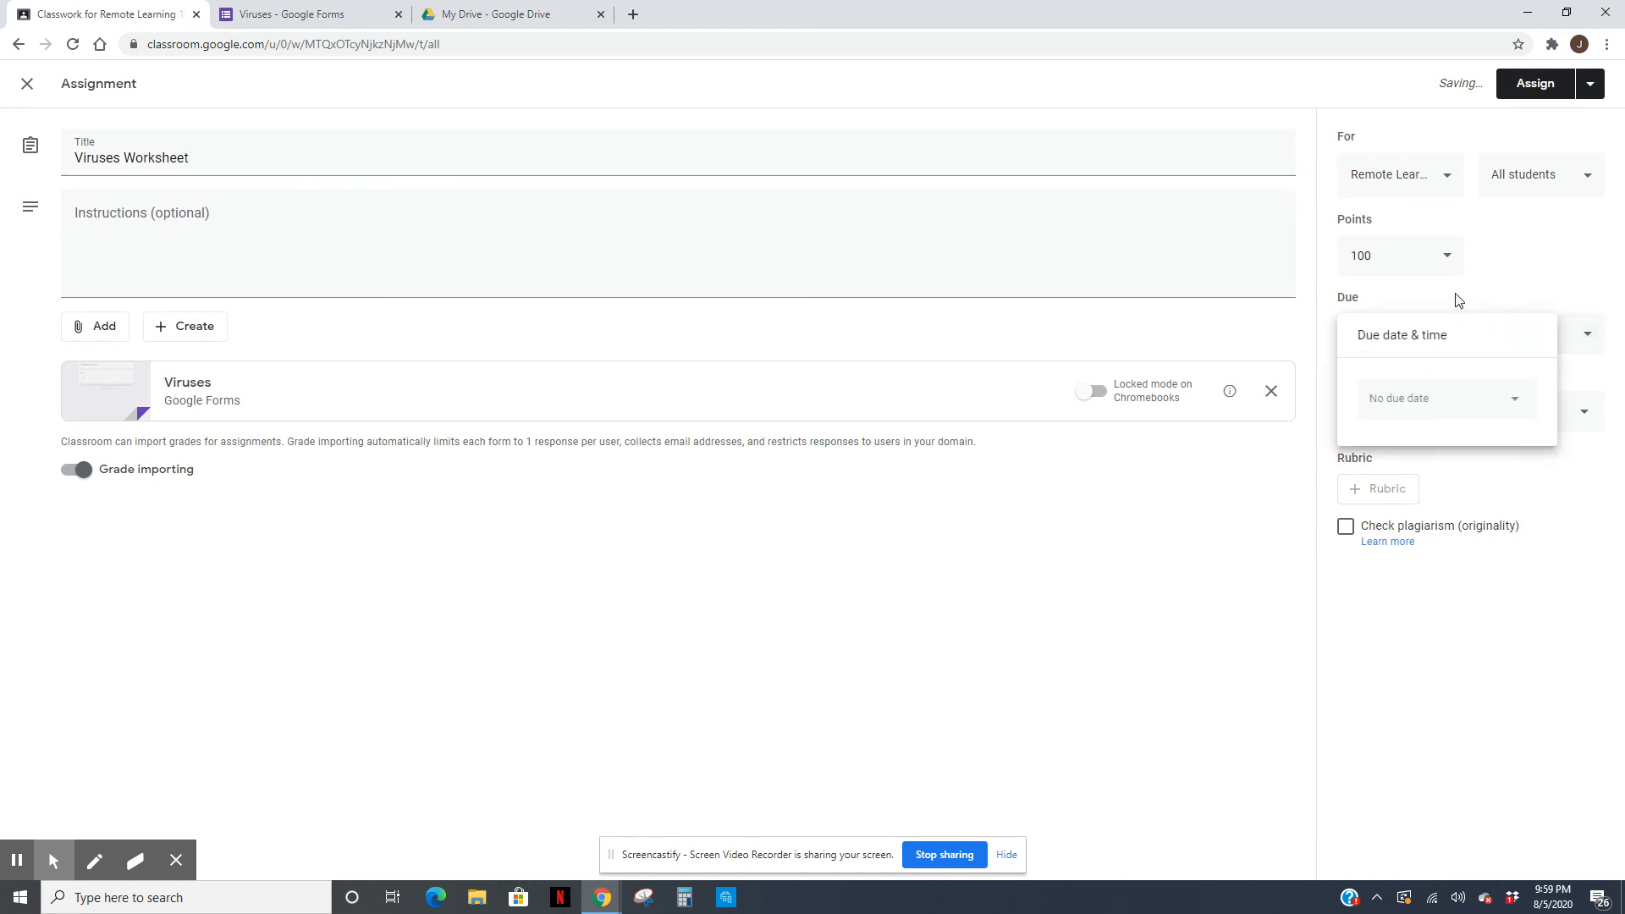
click(1446, 266)
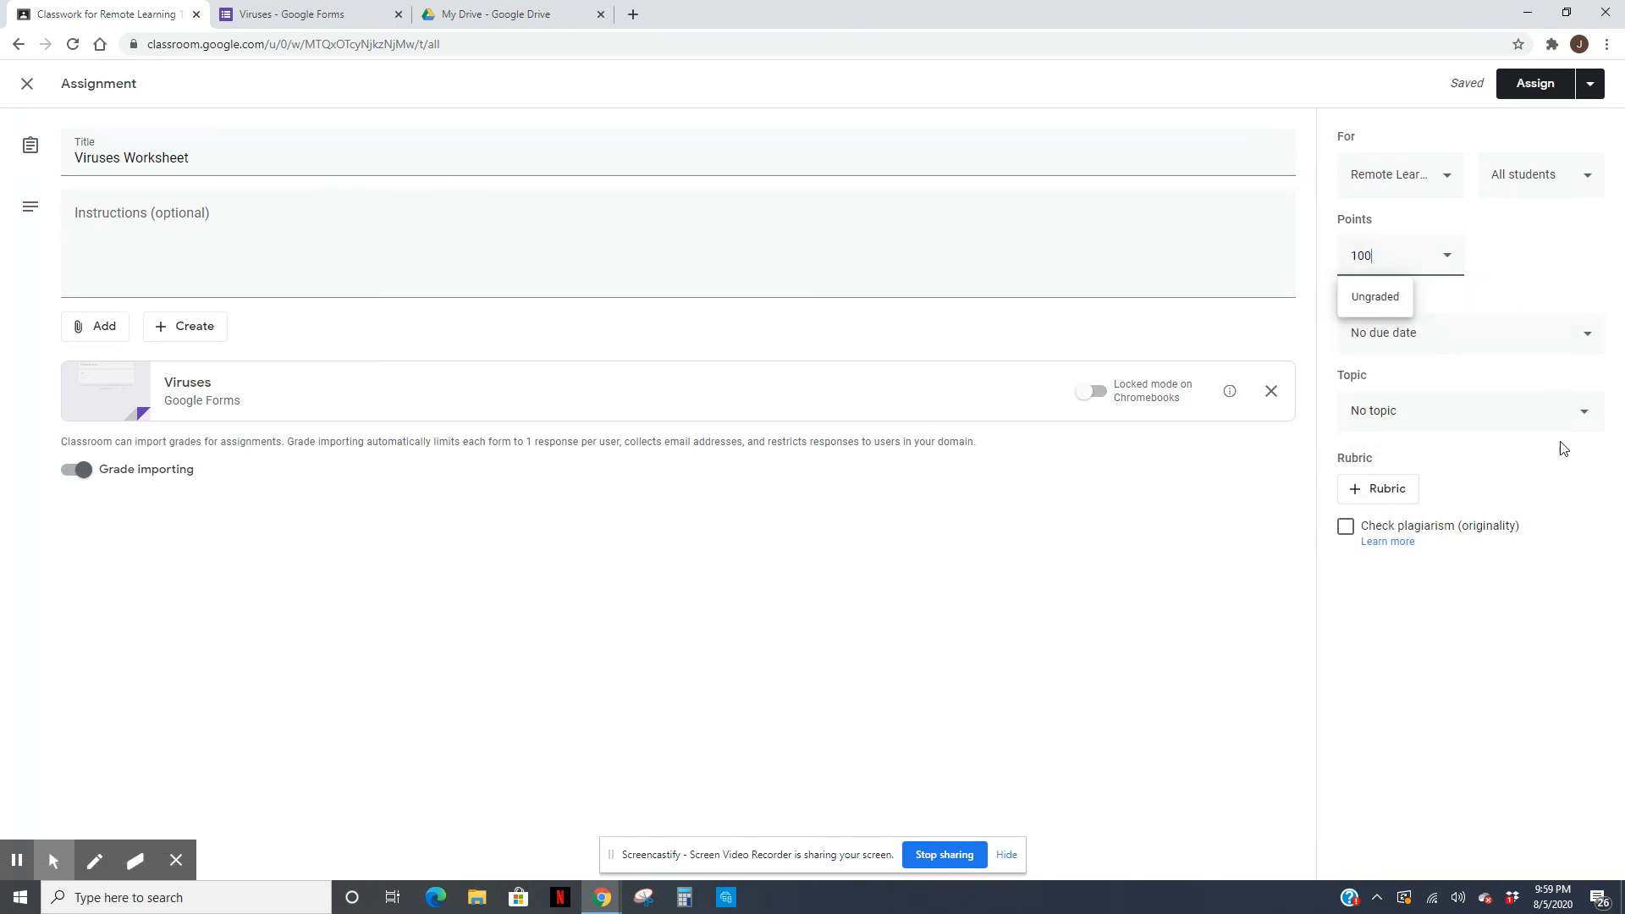
click(1581, 421)
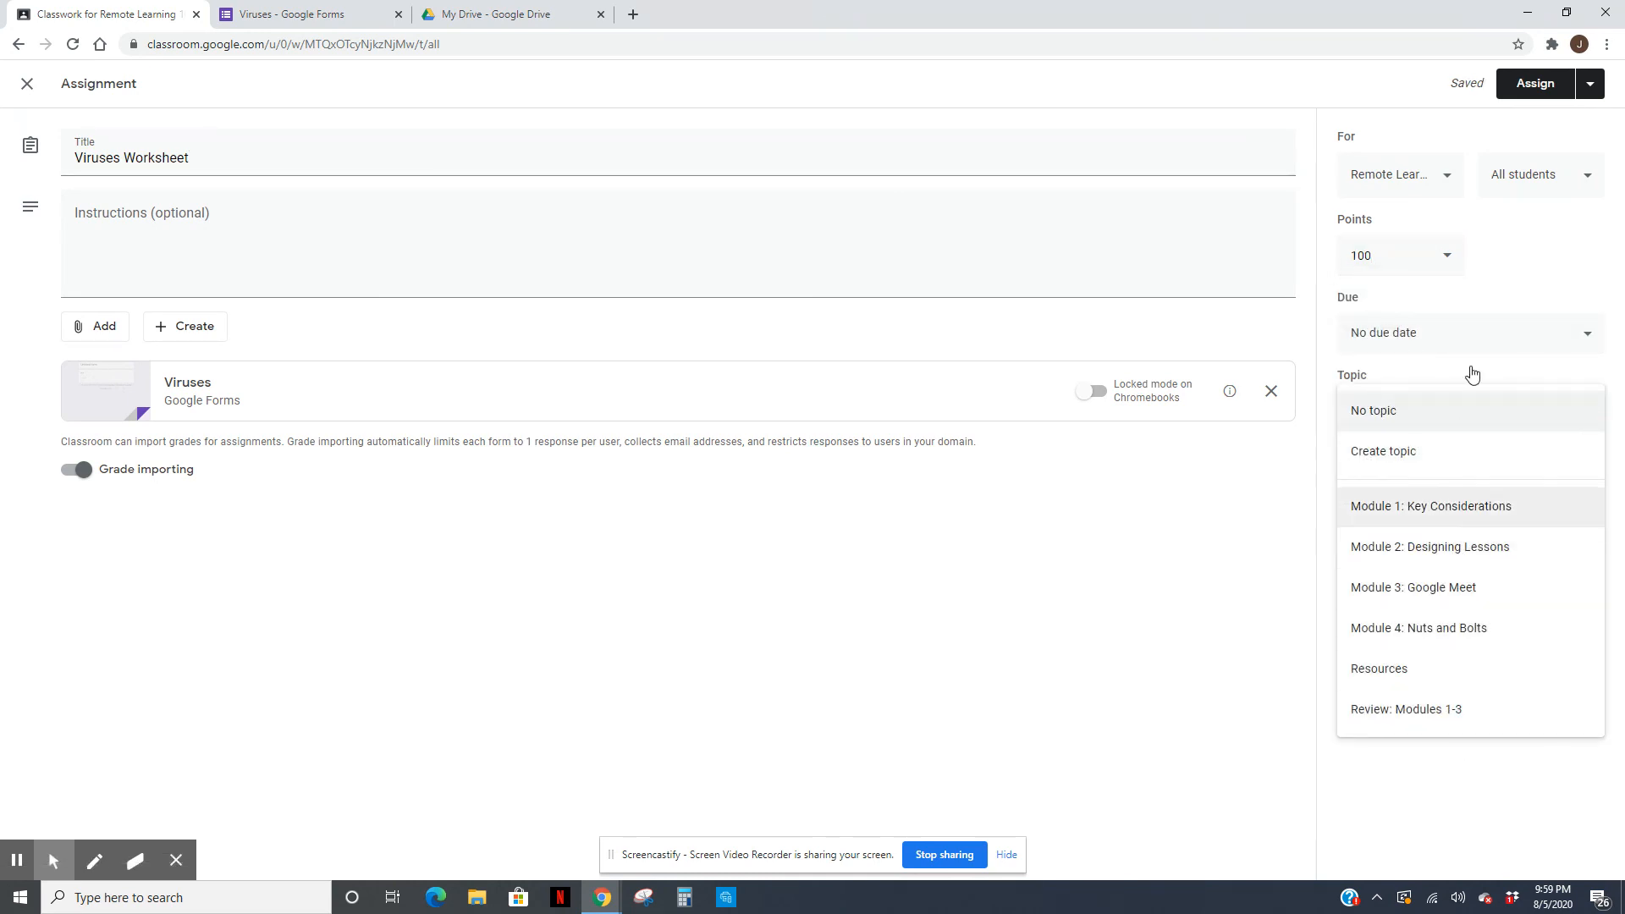
click(1515, 339)
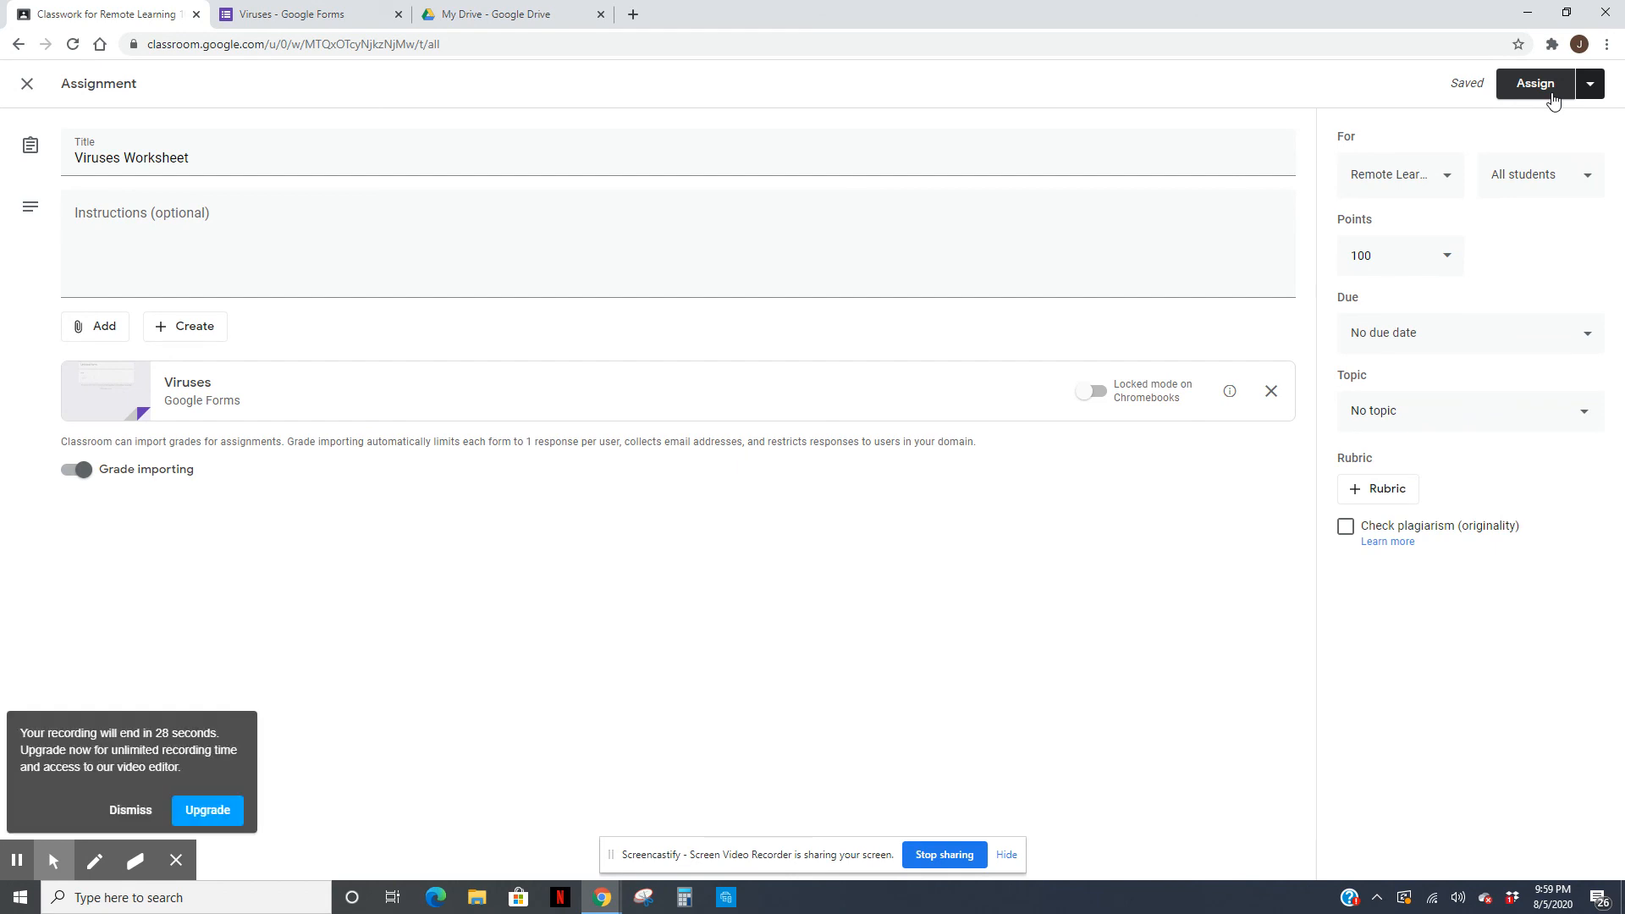
mouse_move(186, 865)
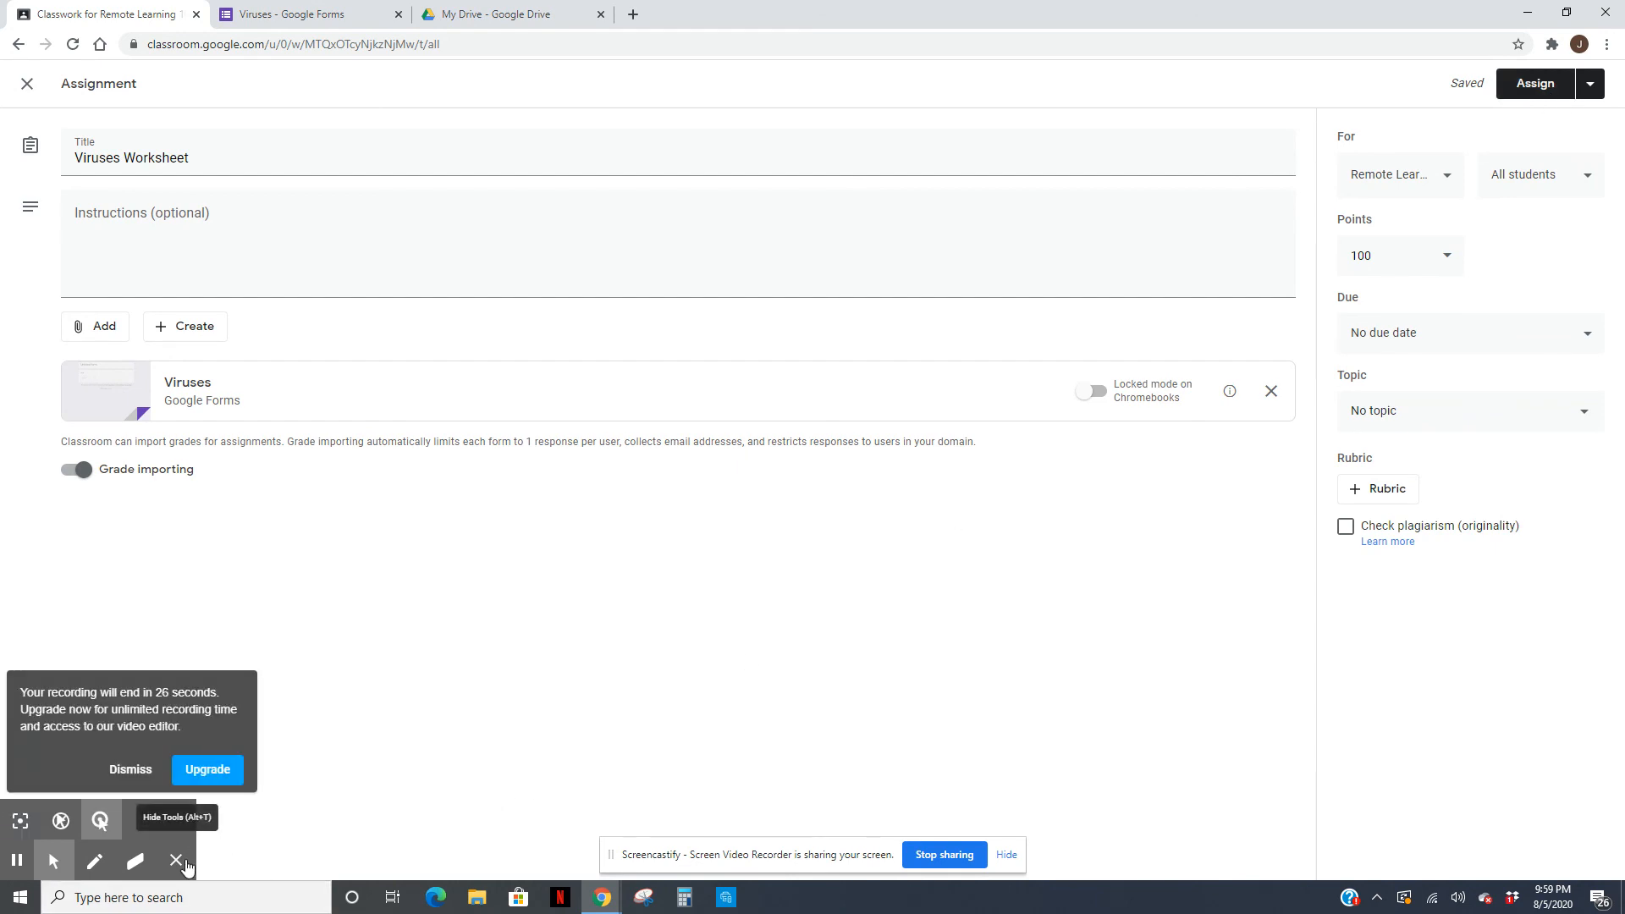